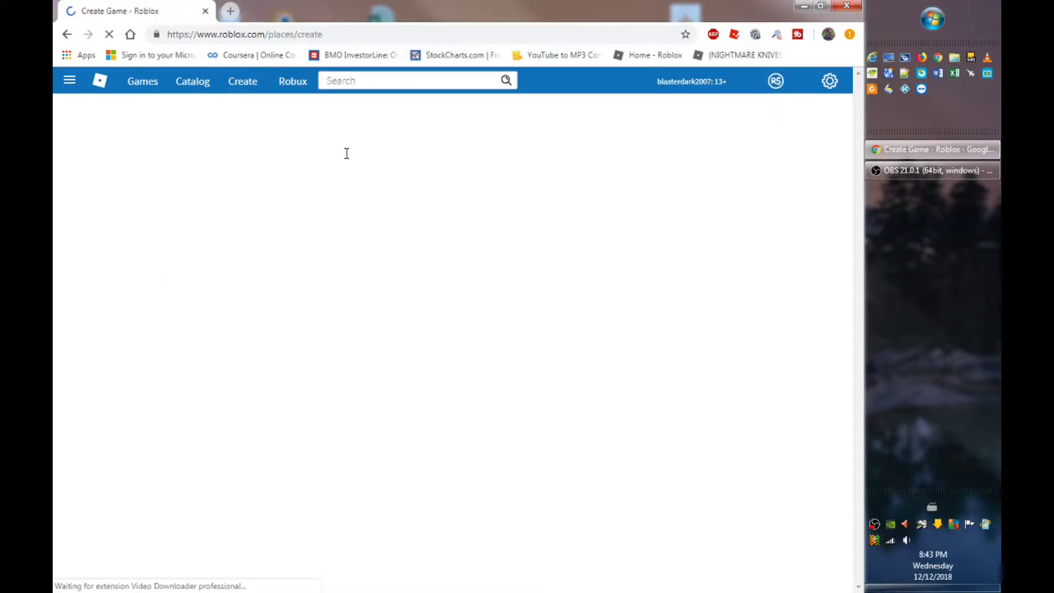
# Step: Create a new game from the Flat Terrain template and open it for editing in Roblox Studio
pyautogui.scroll(-5, 257, 381)
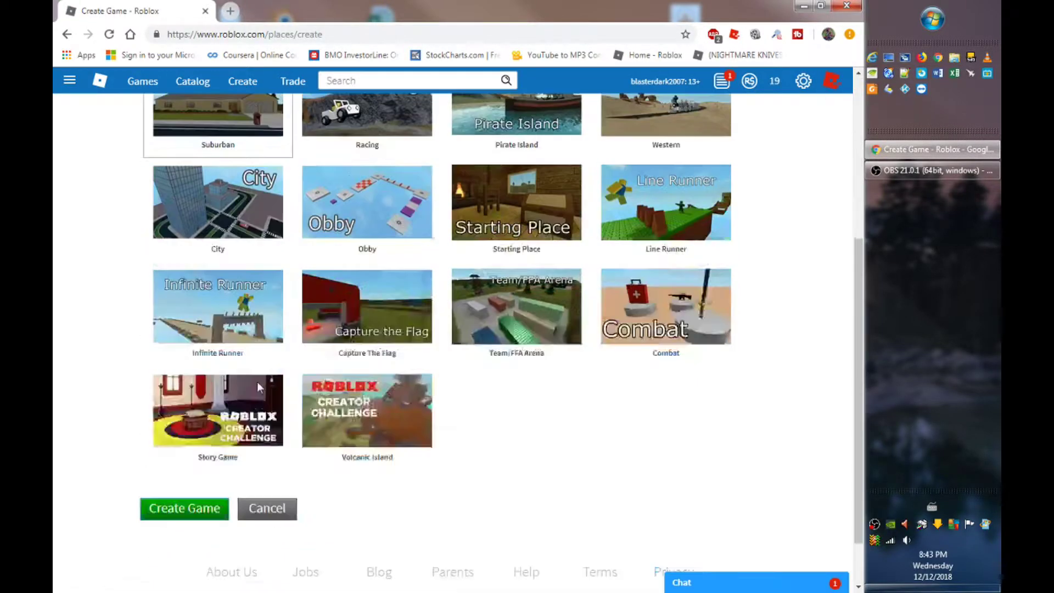
pyautogui.scroll(5, 257, 381)
pyautogui.scroll(-6, 296, 442)
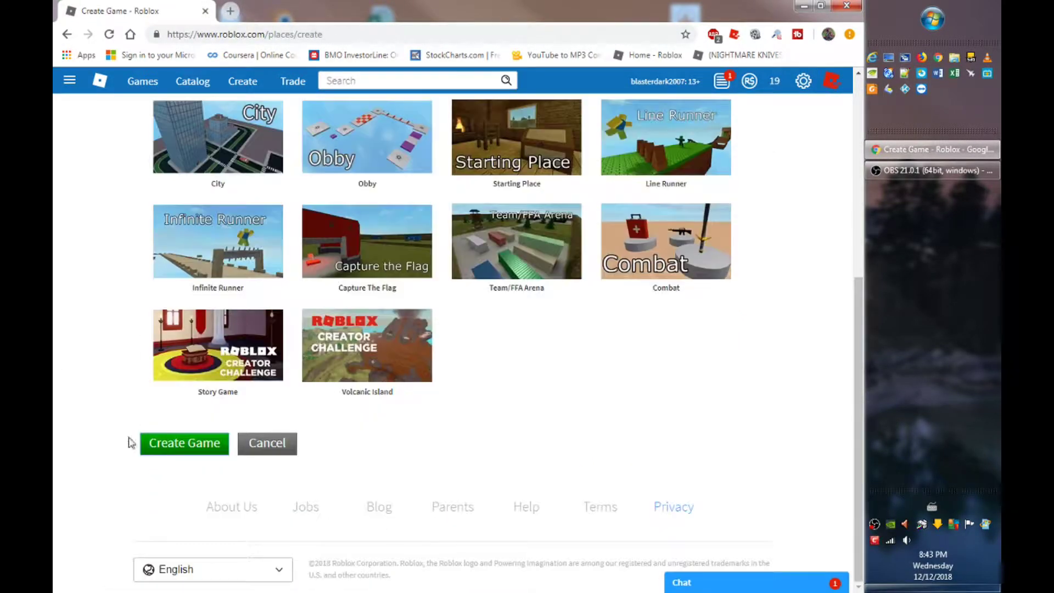
pyautogui.scroll(6, 155, 347)
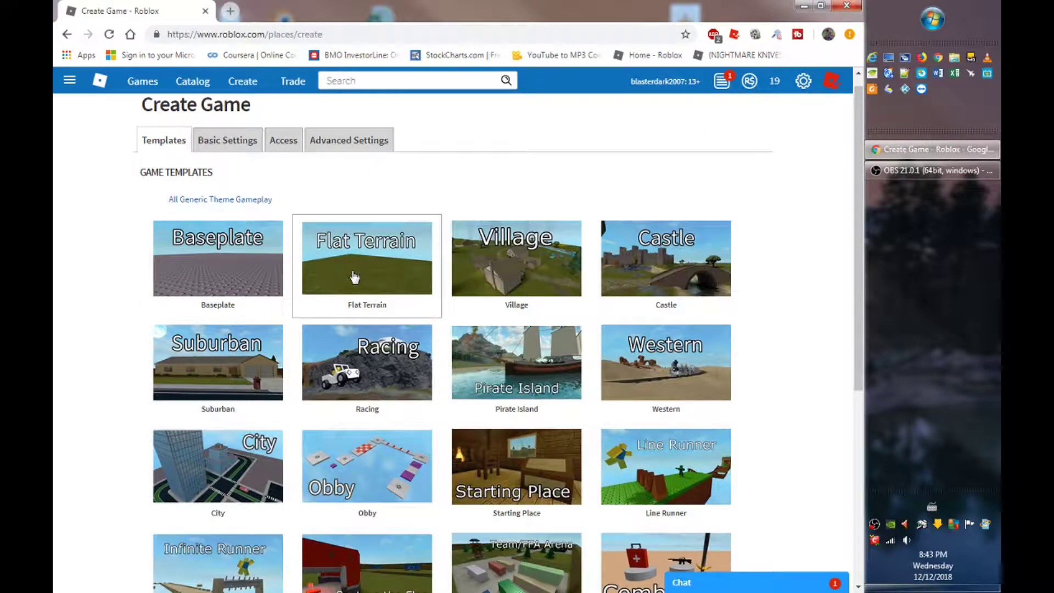
pyautogui.scroll(-6, 354, 278)
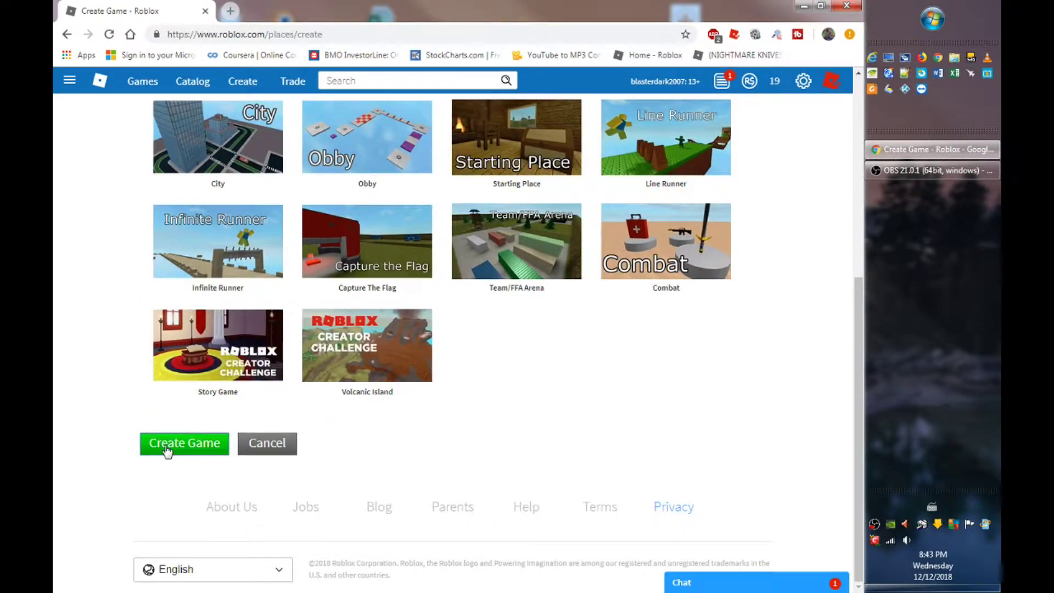
pyautogui.click(166, 445)
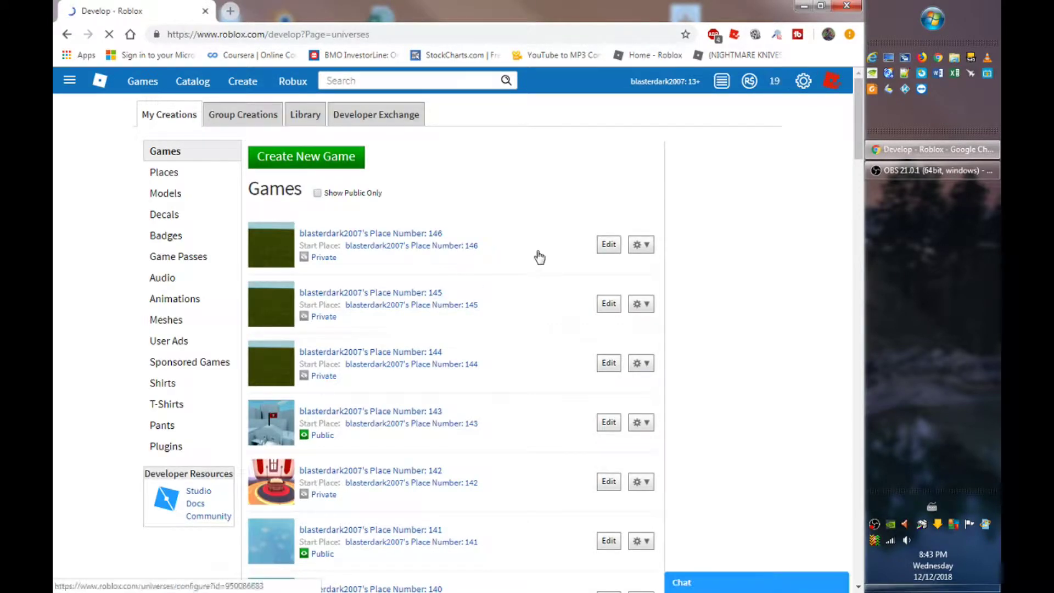
pyautogui.click(610, 245)
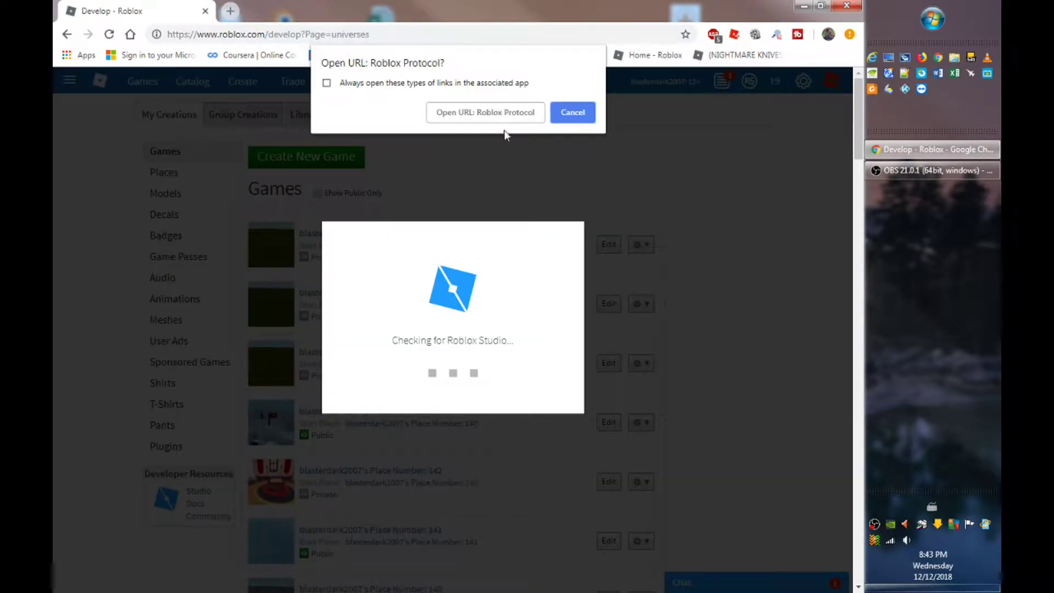
pyautogui.click(510, 115)
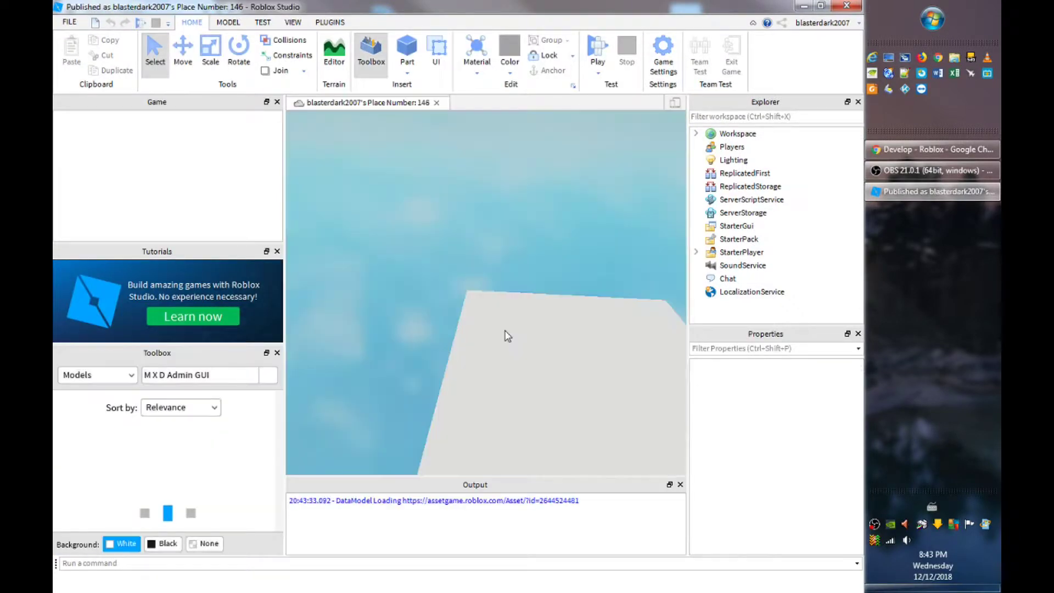
pyautogui.moveTo(444, 291); pyautogui.dragTo(384, 213, button='right')
pyautogui.moveTo(467, 360); pyautogui.dragTo(470, 362, button='right')
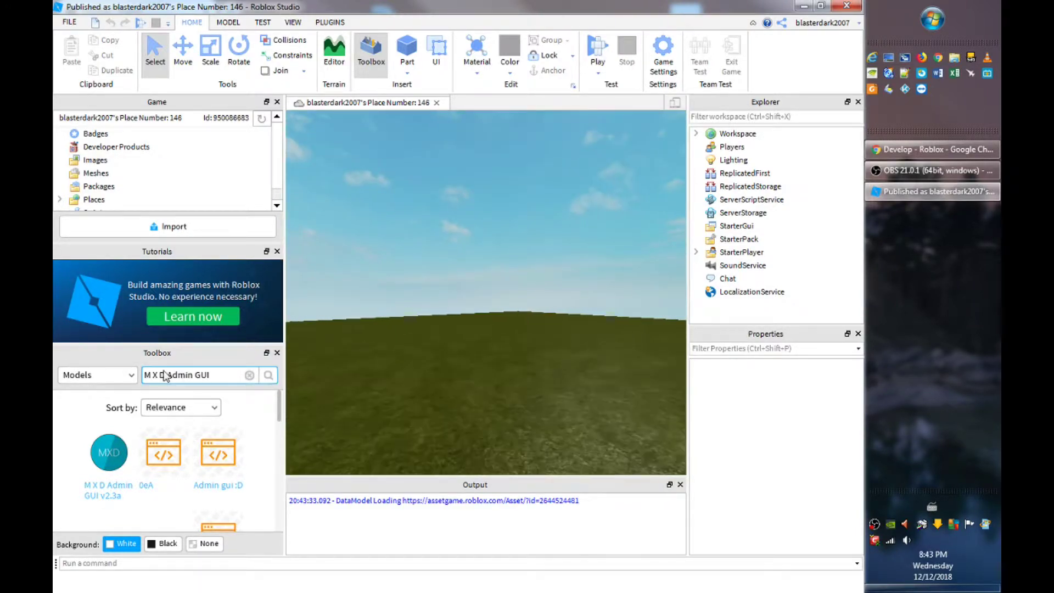
pyautogui.moveTo(522, 324); pyautogui.dragTo(525, 324, button='right')
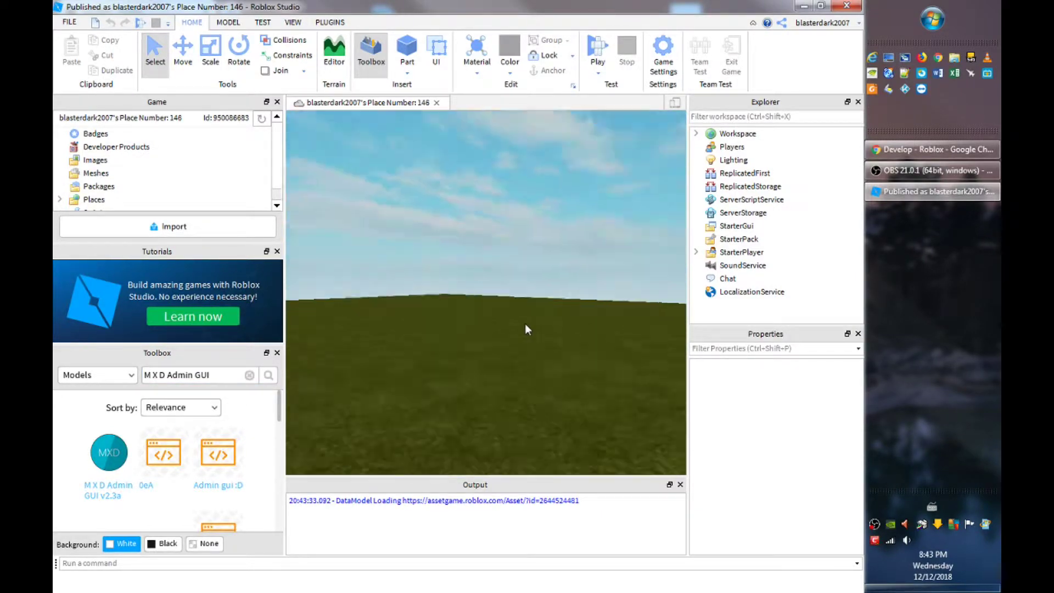
pyautogui.moveTo(525, 324); pyautogui.dragTo(525, 324, button='right')
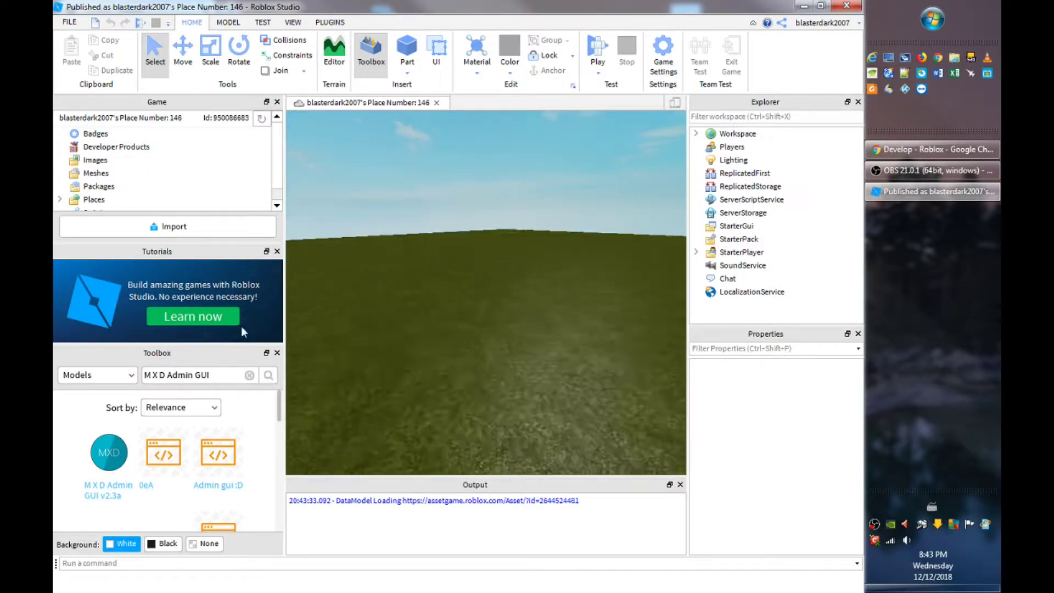
# Step: Search the Toolbox models for "FE" and insert the FE AK47 tool into the starter pack
pyautogui.click(250, 376)
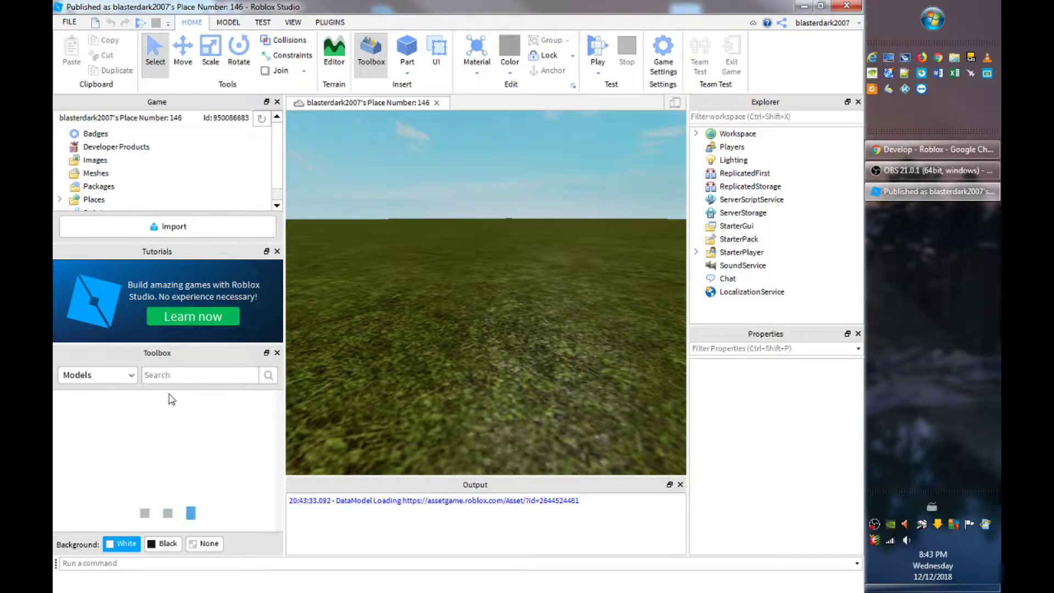
pyautogui.click(117, 378)
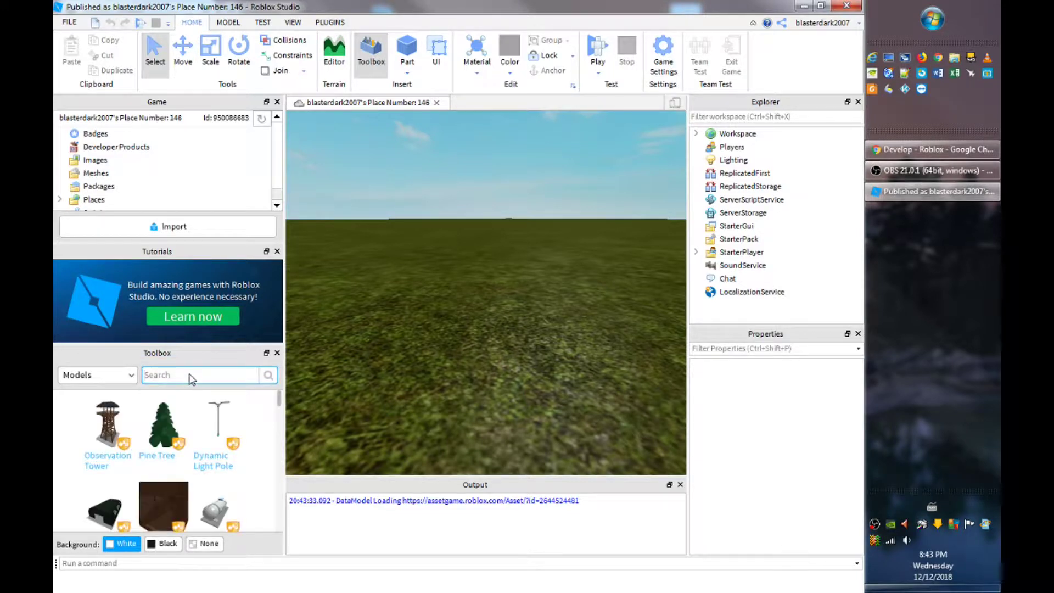
pyautogui.press('Return')
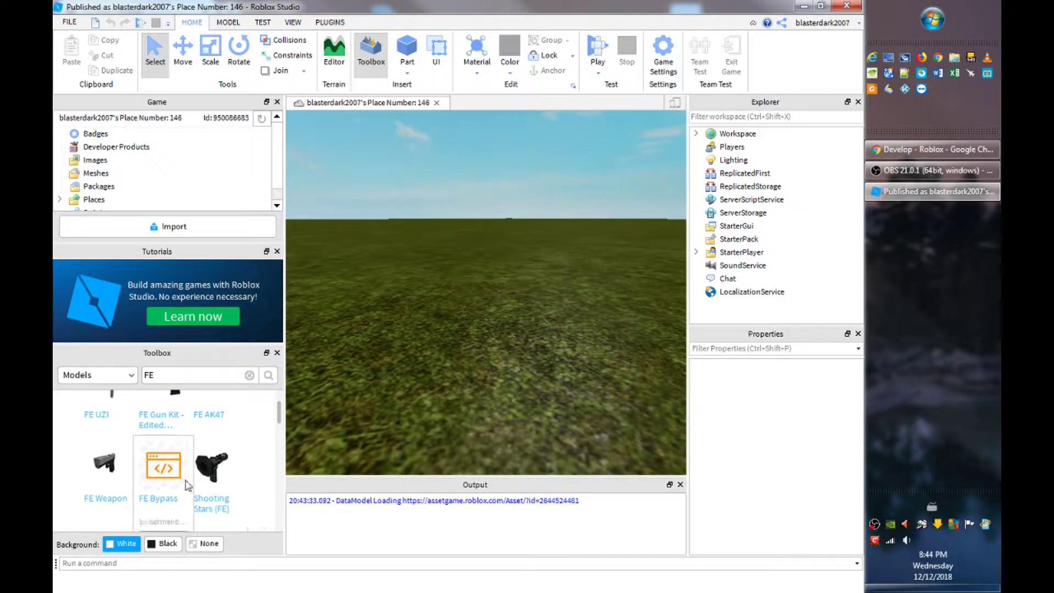
pyautogui.scroll(-5, 163, 483)
pyautogui.scroll(-8, 144, 452)
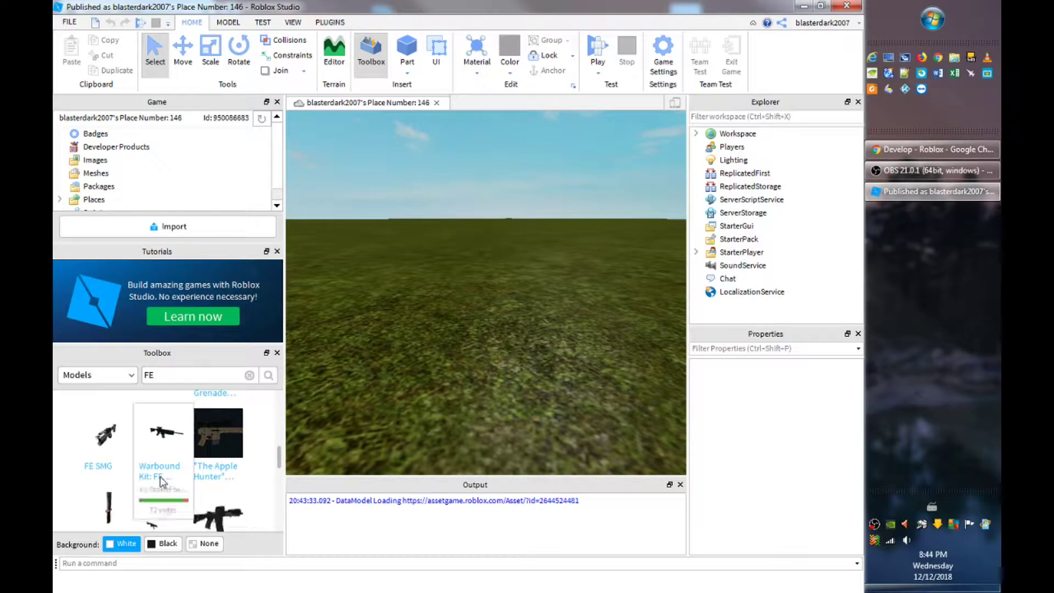
pyautogui.scroll(-5, 165, 461)
pyautogui.scroll(-5, 171, 465)
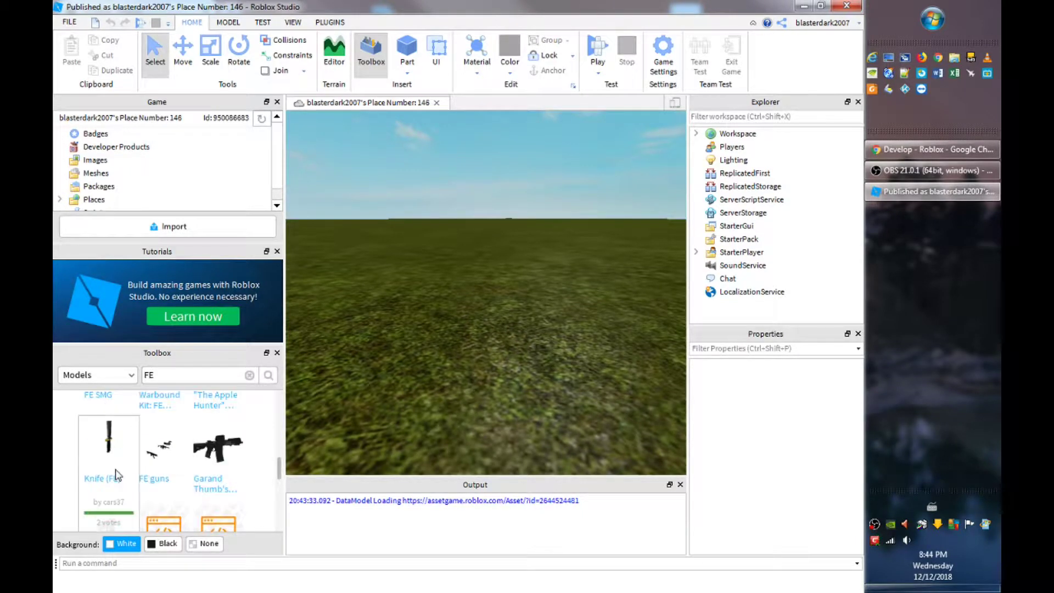
pyautogui.scroll(3, 221, 444)
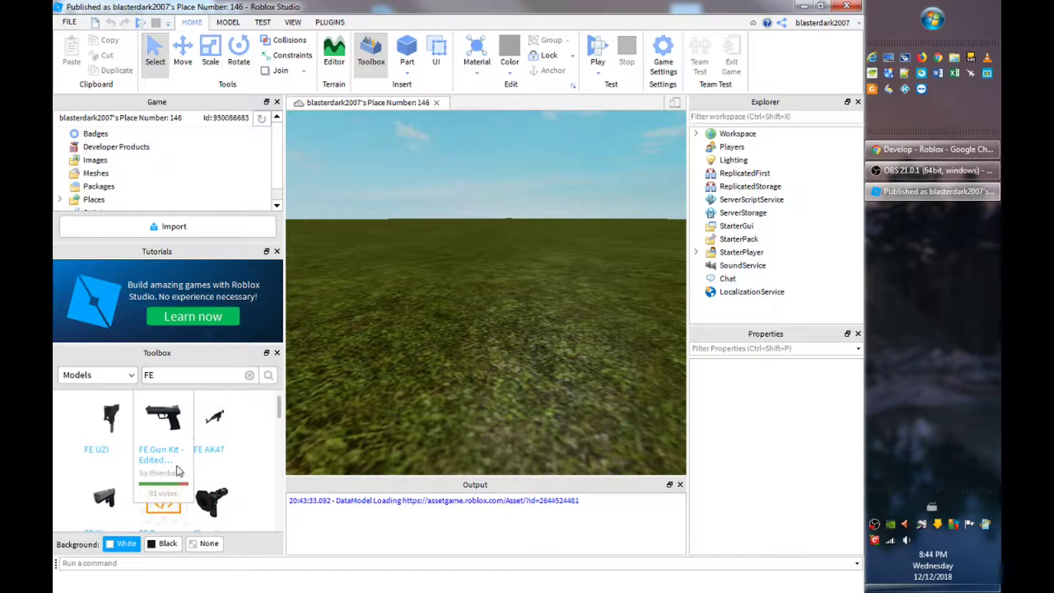
pyautogui.click(218, 420)
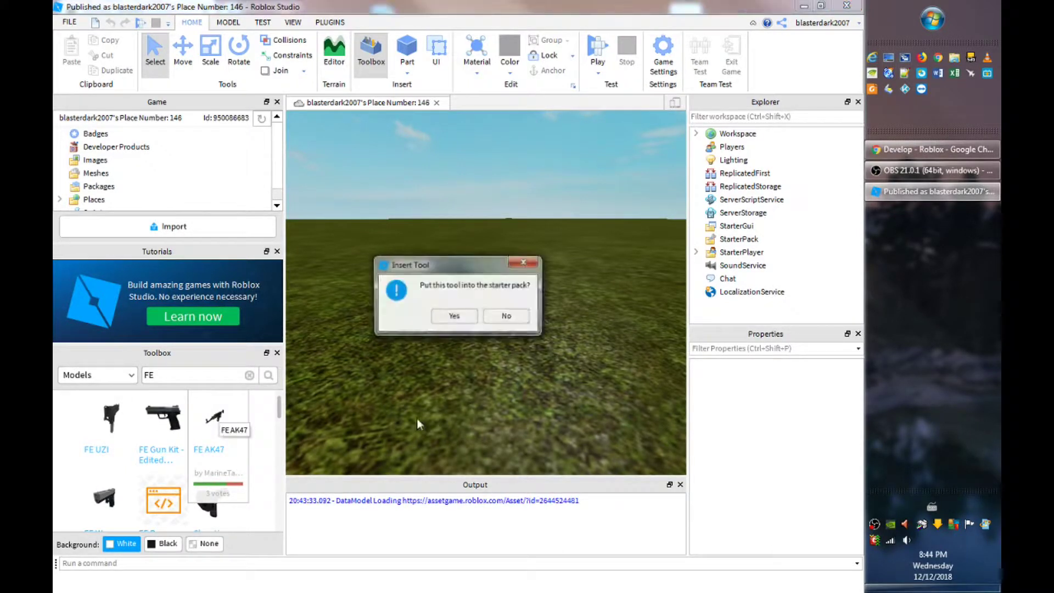
pyautogui.click(453, 321)
pyautogui.moveTo(480, 218); pyautogui.dragTo(480, 219, button='right')
pyautogui.scroll(-8, 480, 218)
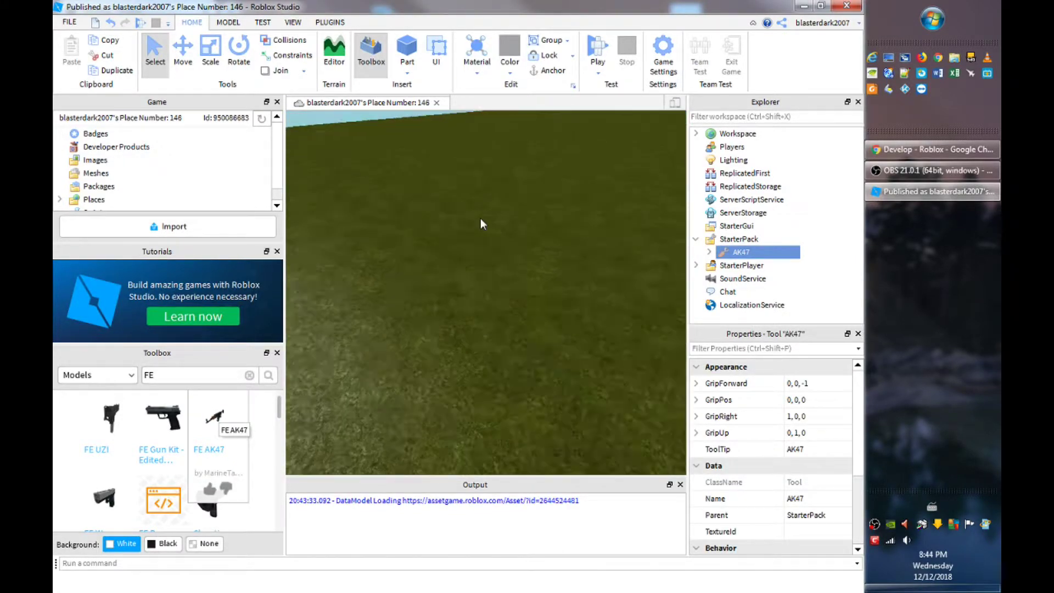
pyautogui.press('w')
pyautogui.press('s')
pyautogui.press('w')
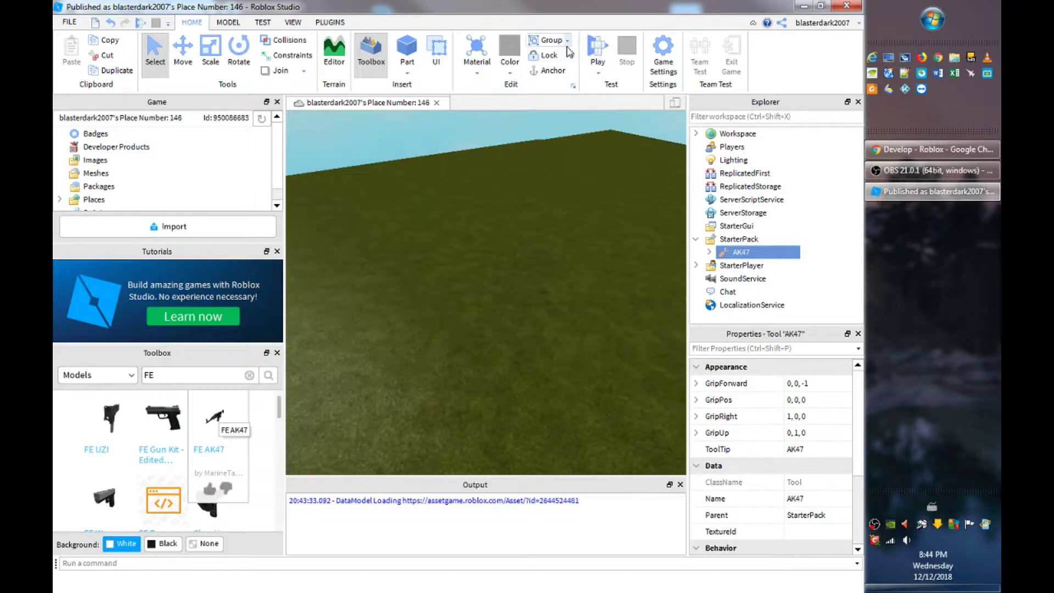
pyautogui.press('w')
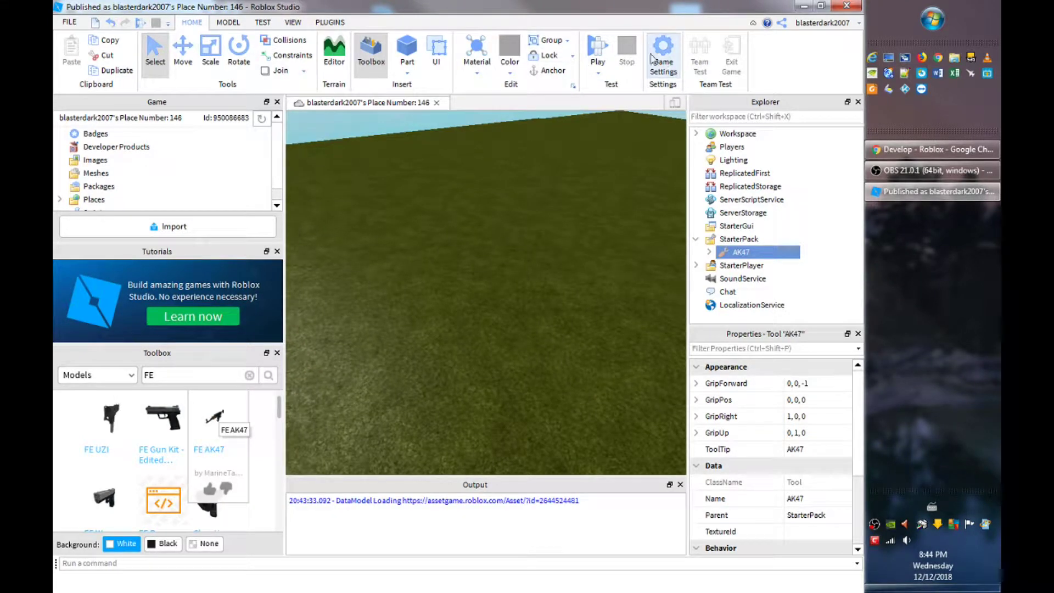
# Step: Change the game's avatar type to R6 in the game settings and save the change
pyautogui.click(665, 57)
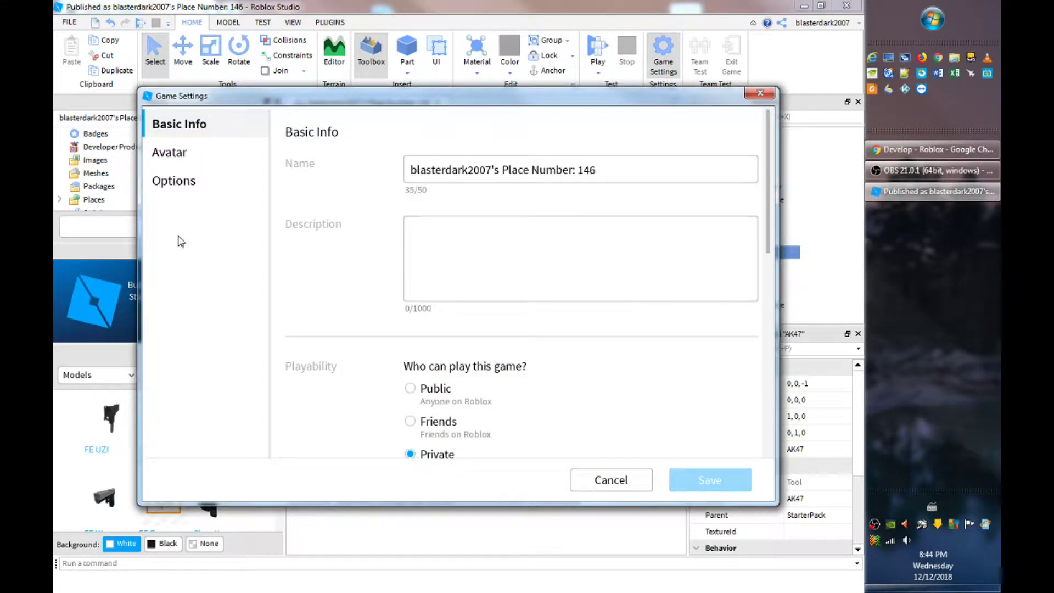
pyautogui.click(187, 154)
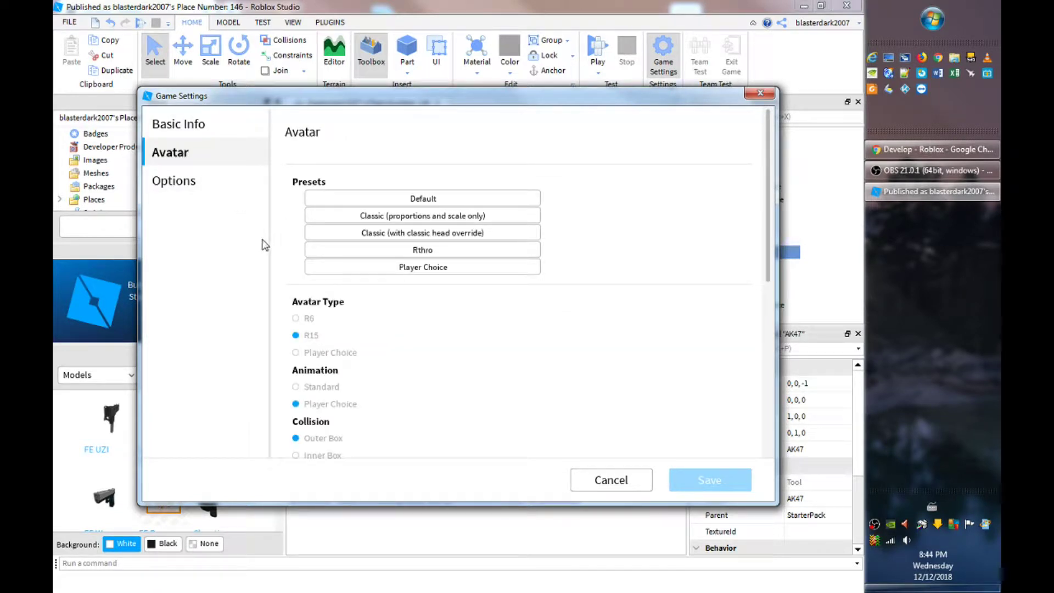
pyautogui.click(297, 319)
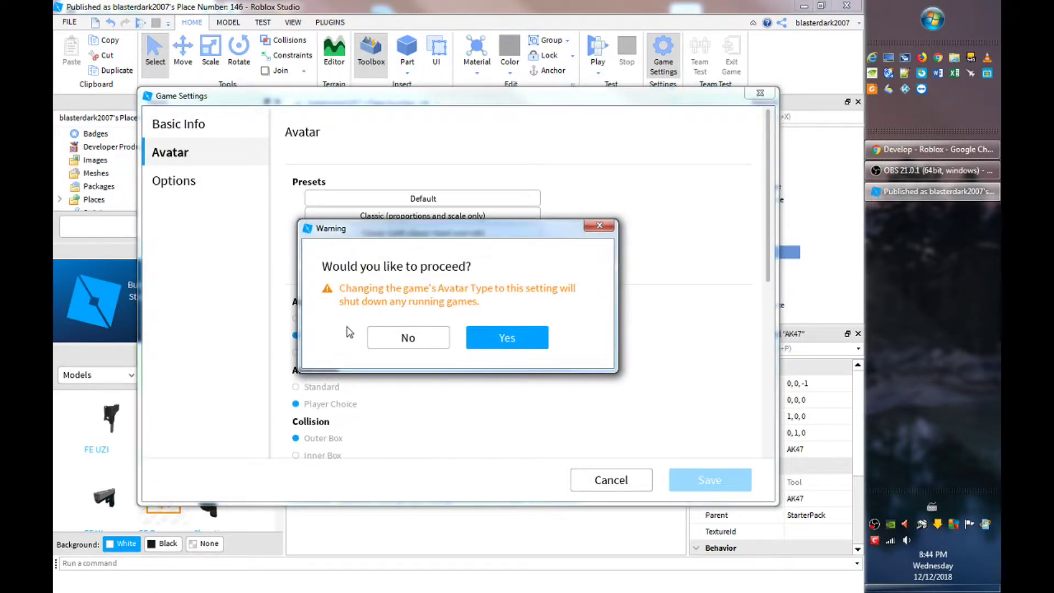
pyautogui.click(518, 339)
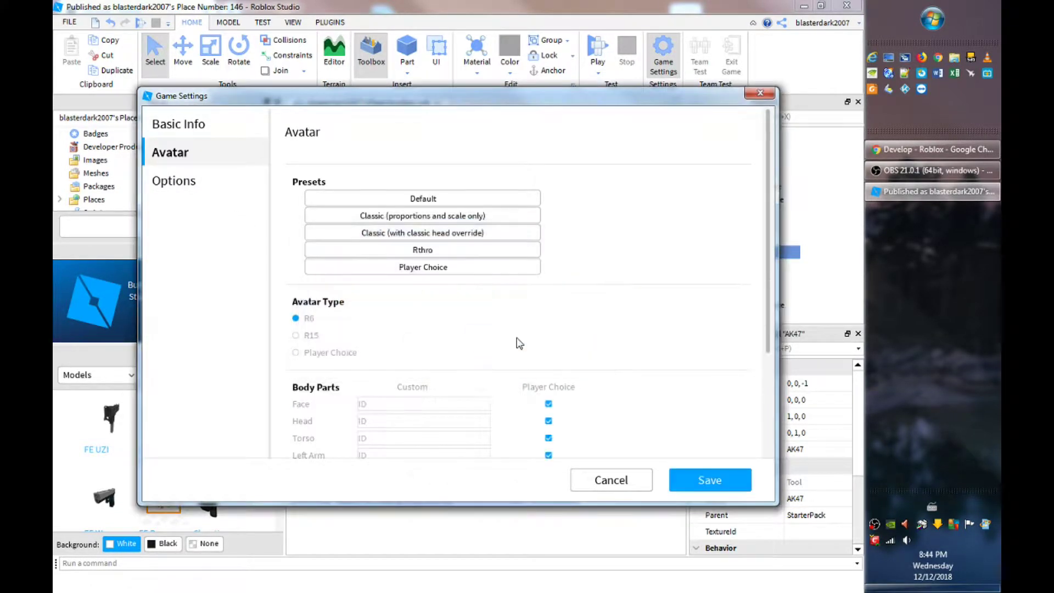
pyautogui.click(708, 484)
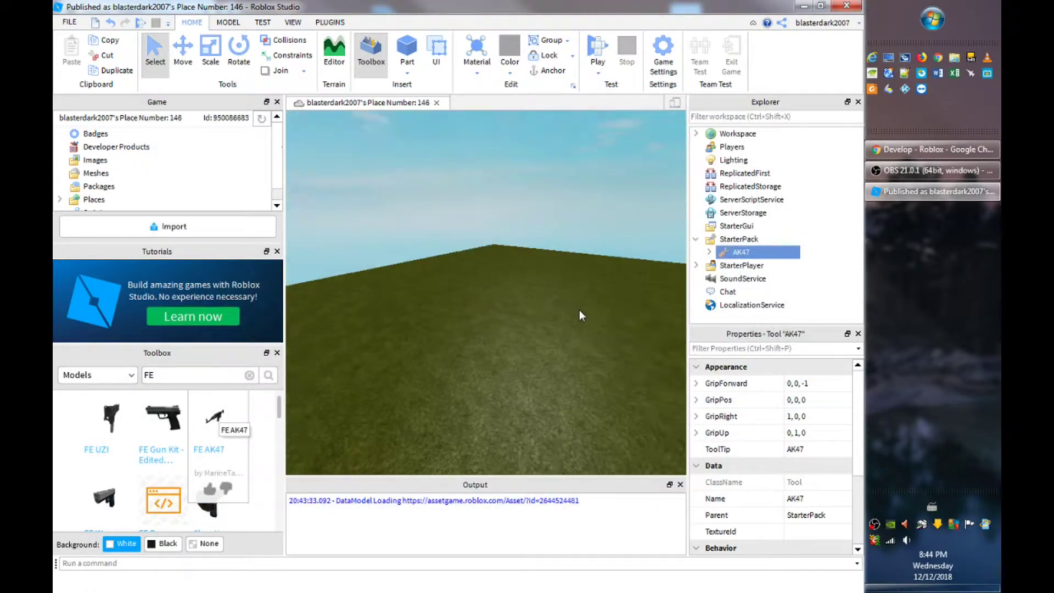
pyautogui.moveTo(423, 144); pyautogui.dragTo(522, 259, button='right')
pyautogui.scroll(-3, 524, 263)
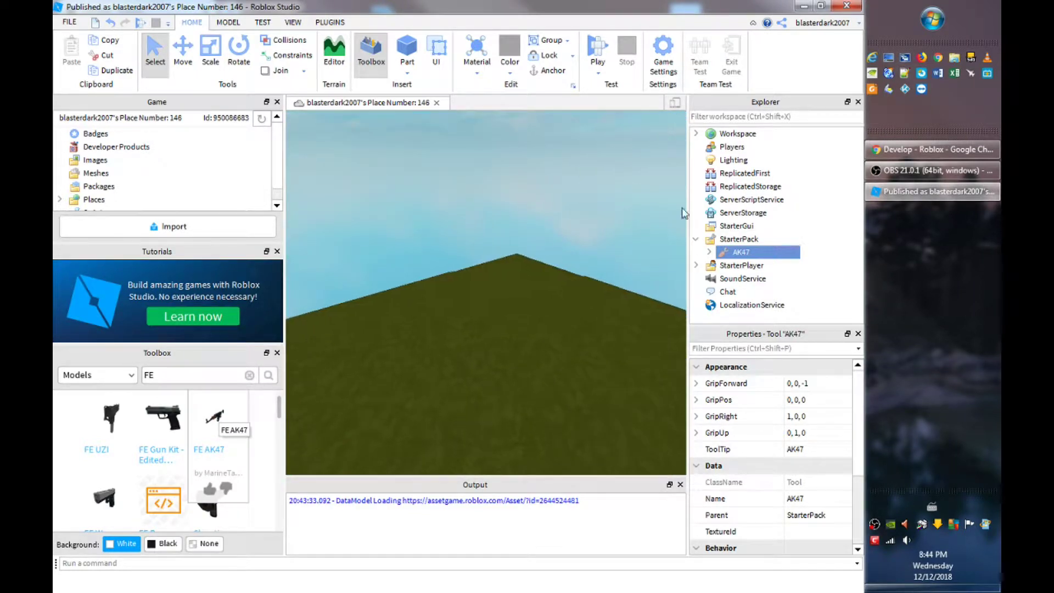
pyautogui.moveTo(406, 295); pyautogui.dragTo(397, 296, button='right')
pyautogui.moveTo(430, 229); pyautogui.dragTo(430, 229, button='right')
# Step: Try to delete the Workspace object from the game's object hierarchy
pyautogui.rightClick(729, 138)
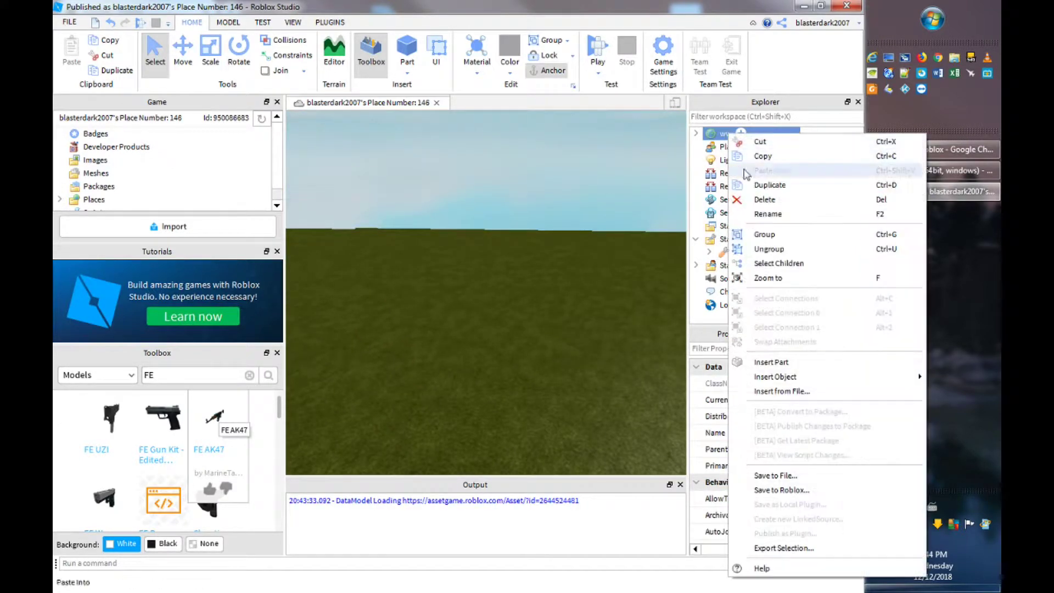
pyautogui.click(778, 197)
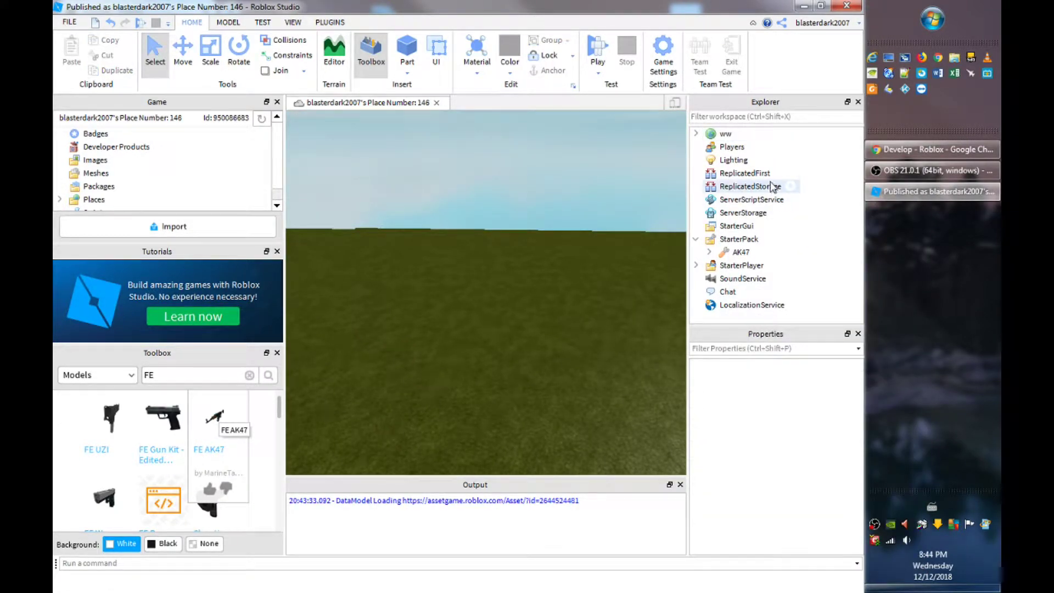
pyautogui.click(741, 252)
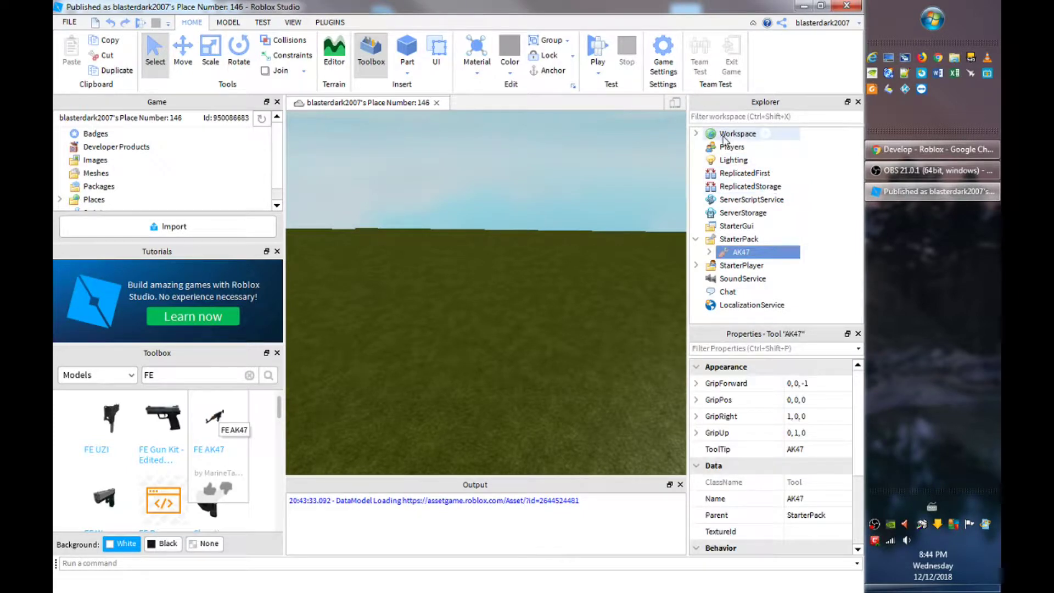
pyautogui.moveTo(286, 376)
pyautogui.mouseDown(button='right')
pyautogui.moveTo(298, 375)
pyautogui.moveTo(288, 374)
pyautogui.mouseUp(button='right')
pyautogui.press('w')
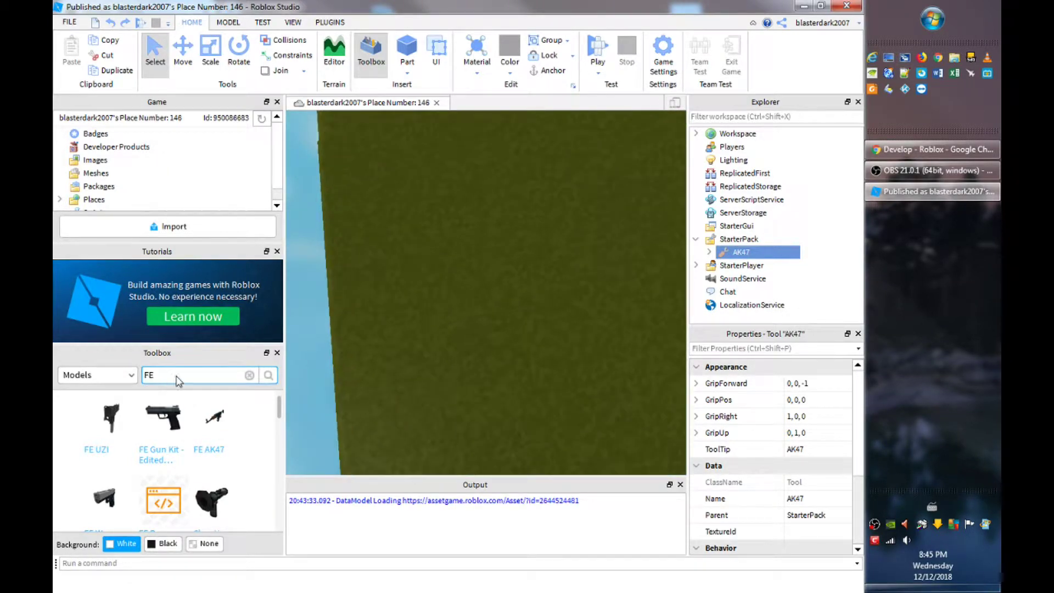
pyautogui.scroll(-4, 351, 314)
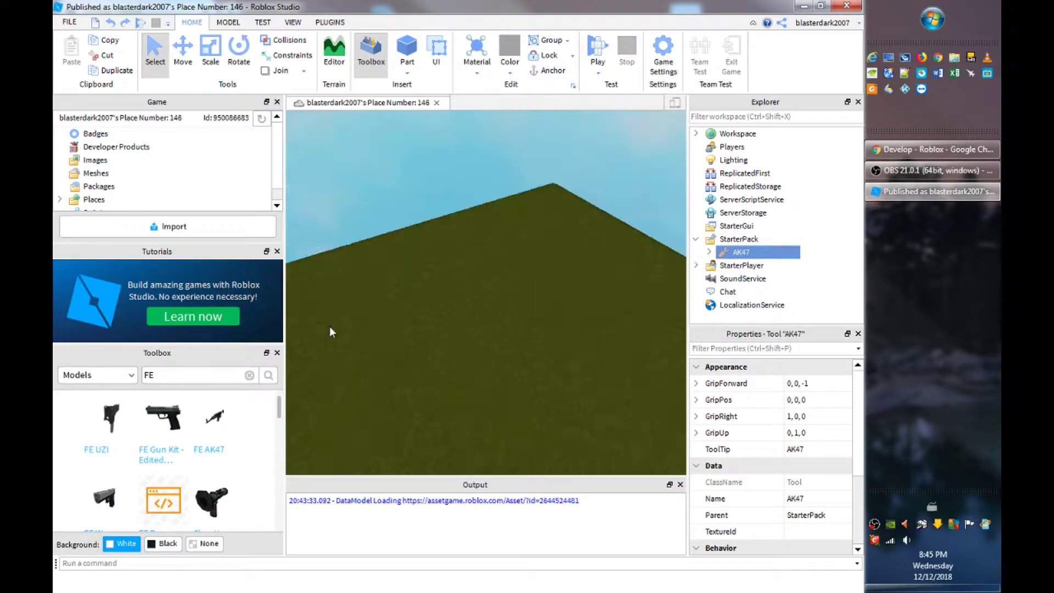
pyautogui.scroll(1, 332, 321)
# Step: Replace the Toolbox model search with a search for "Maps"
pyautogui.click(126, 375)
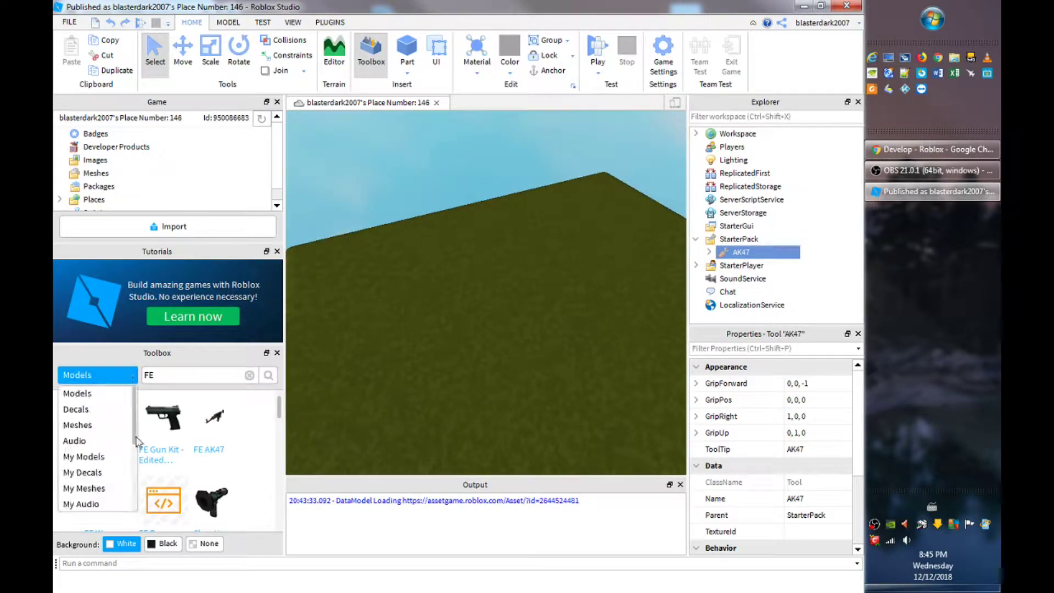
pyautogui.click(250, 378)
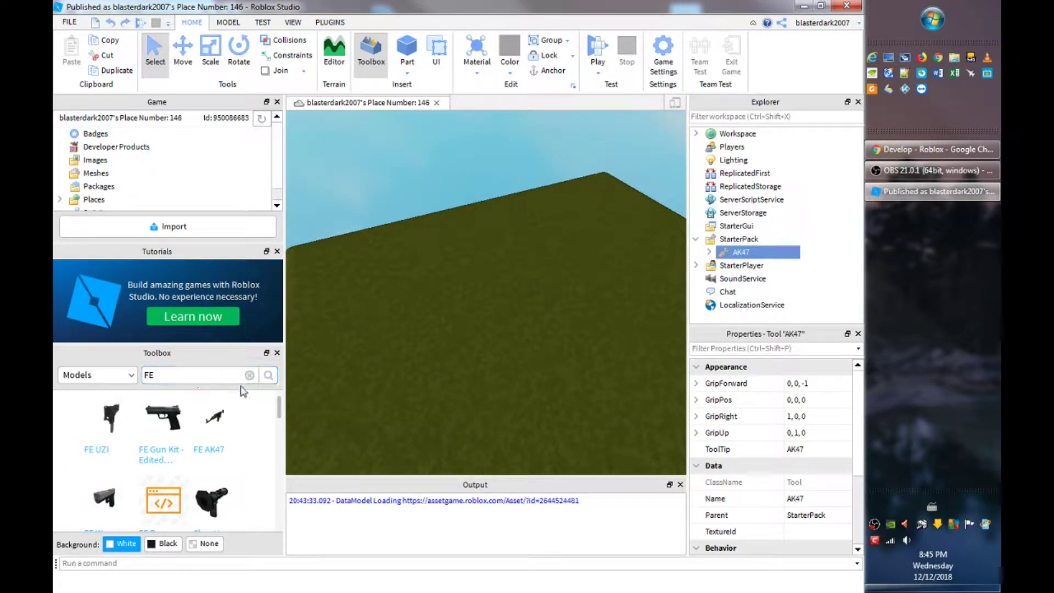
pyautogui.click(249, 376)
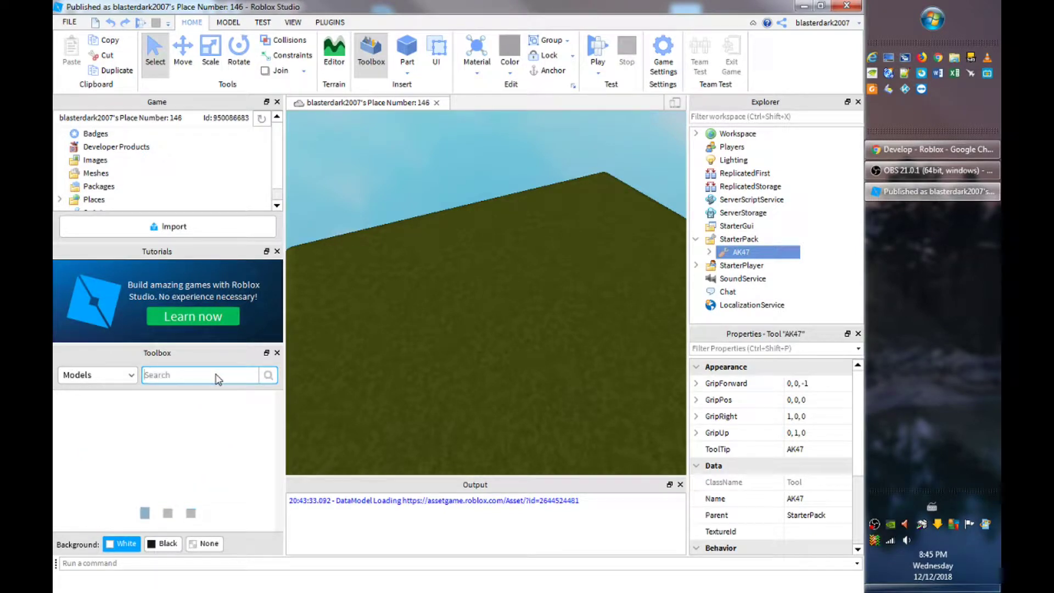
pyautogui.write('Maps')
pyautogui.press('Return')
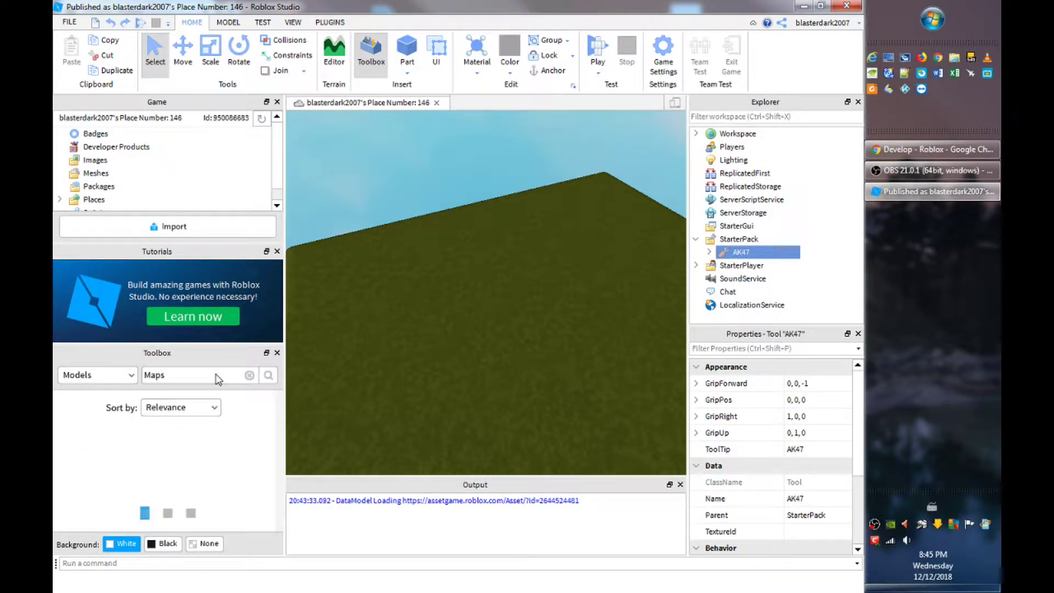
# Step: Insert the "Combat League" map from the Toolbox model results into the Workspace
pyautogui.scroll(5, 541, 237)
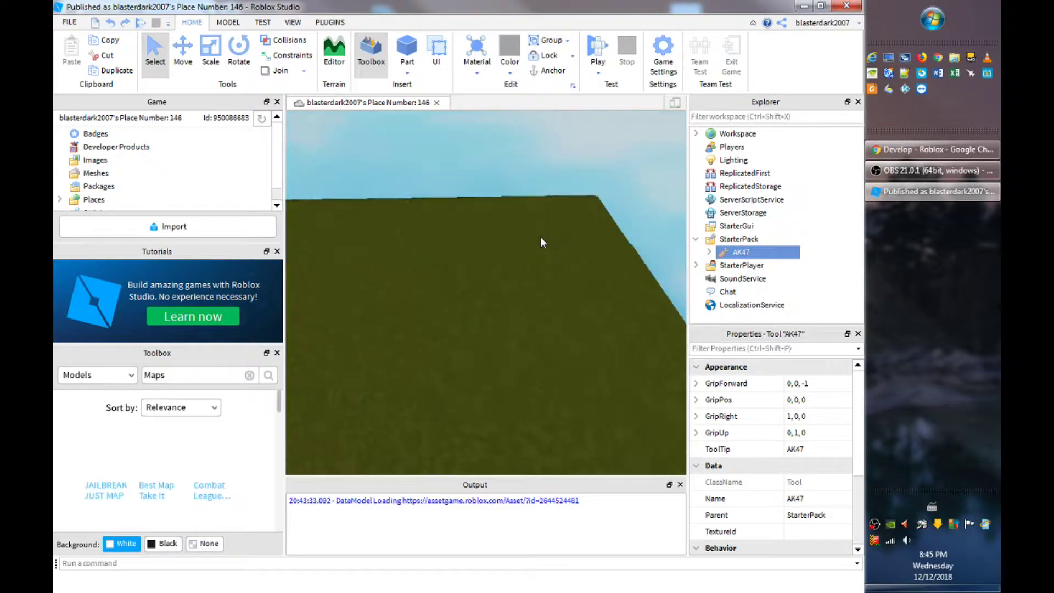
pyautogui.scroll(-5, 507, 188)
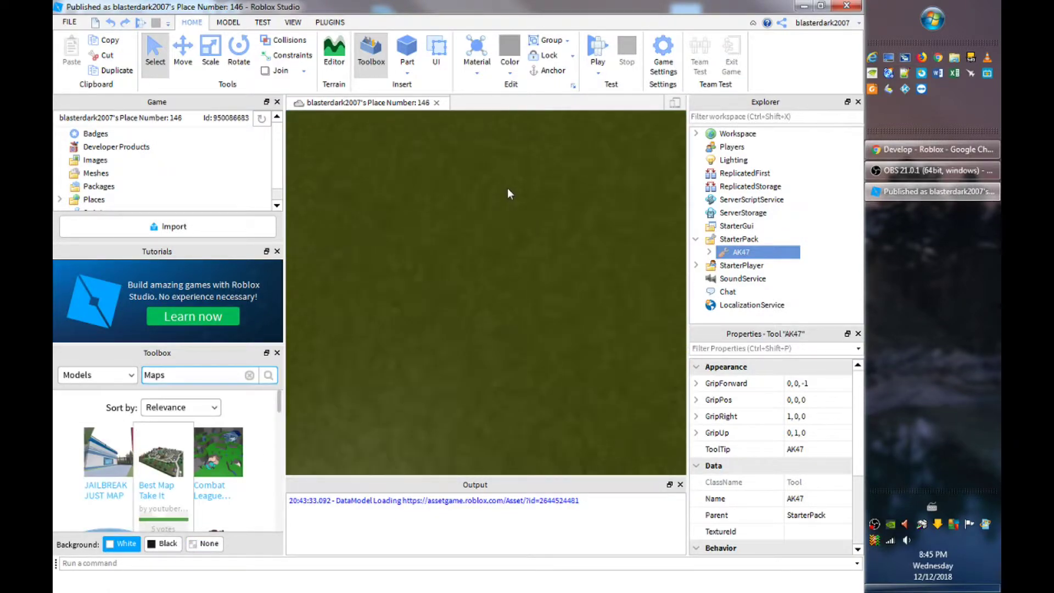
pyautogui.moveTo(508, 187); pyautogui.dragTo(508, 188, button='right')
pyautogui.scroll(6, 510, 187)
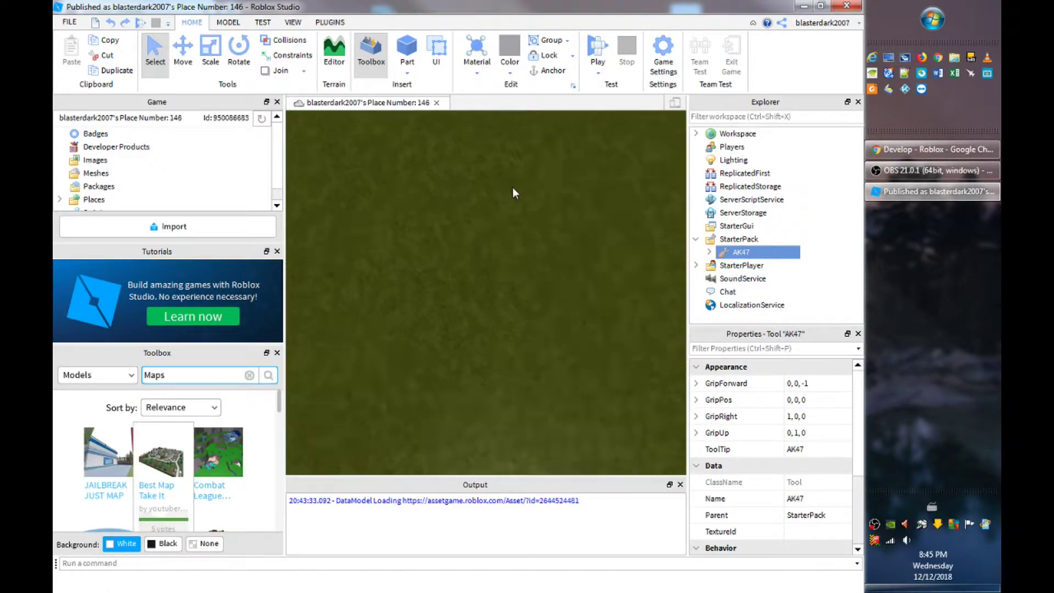
pyautogui.scroll(-2, 508, 186)
pyautogui.scroll(-6, 466, 305)
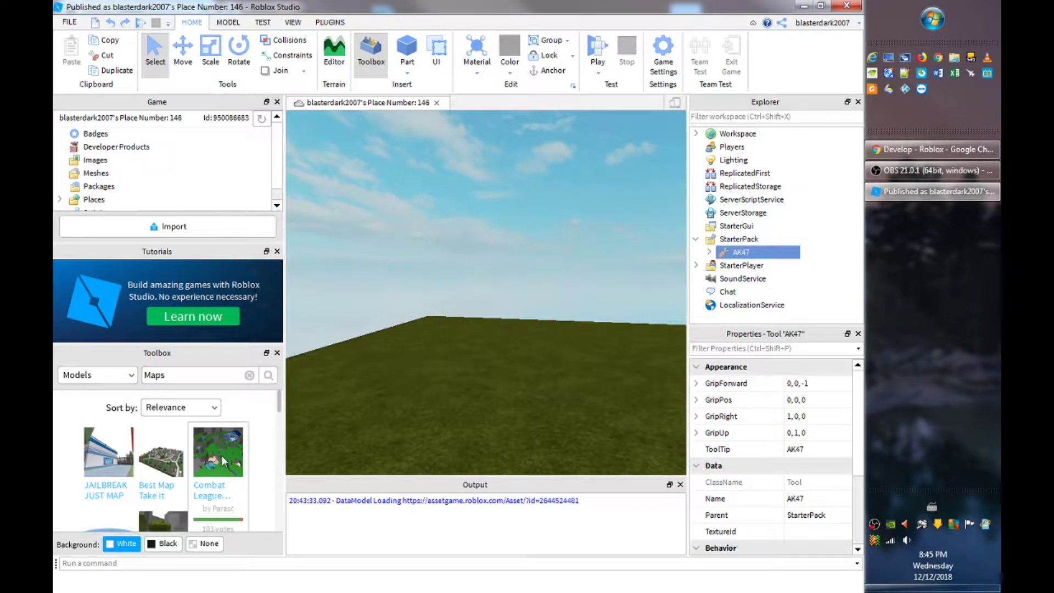
pyautogui.scroll(-2, 237, 465)
pyautogui.scroll(1, 237, 466)
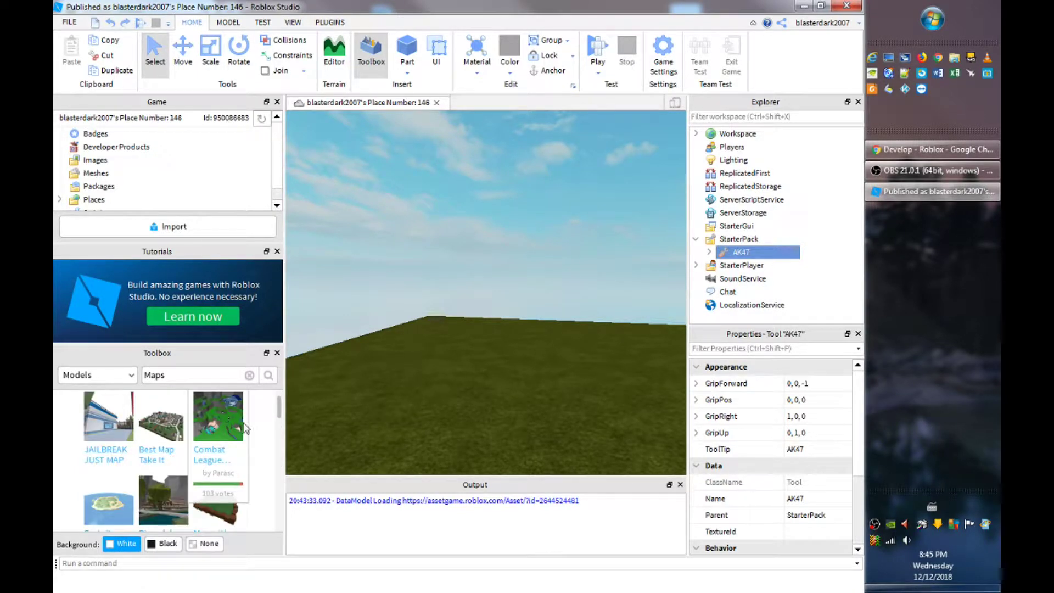
pyautogui.click(219, 502)
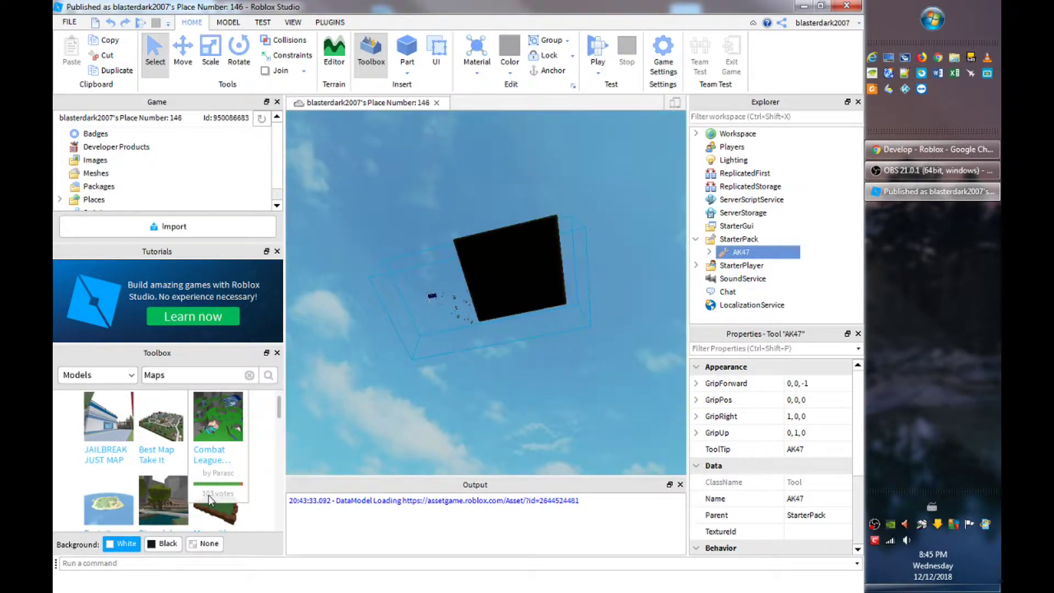
# Step: Examine the inserted map up close and from above, including the red and blue bases, balloons and surrounding cliffs
pyautogui.moveTo(591, 150); pyautogui.dragTo(594, 140, button='right')
pyautogui.moveTo(572, 280); pyautogui.dragTo(578, 310, button='right')
pyautogui.press('w')
pyautogui.scroll(10, 574, 284)
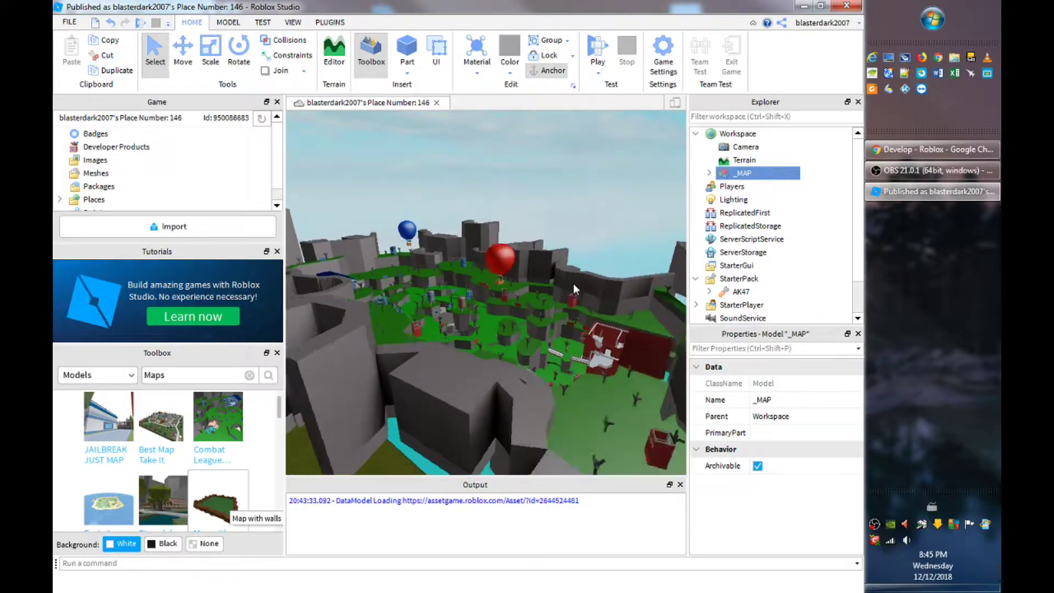
pyautogui.scroll(10, 573, 283)
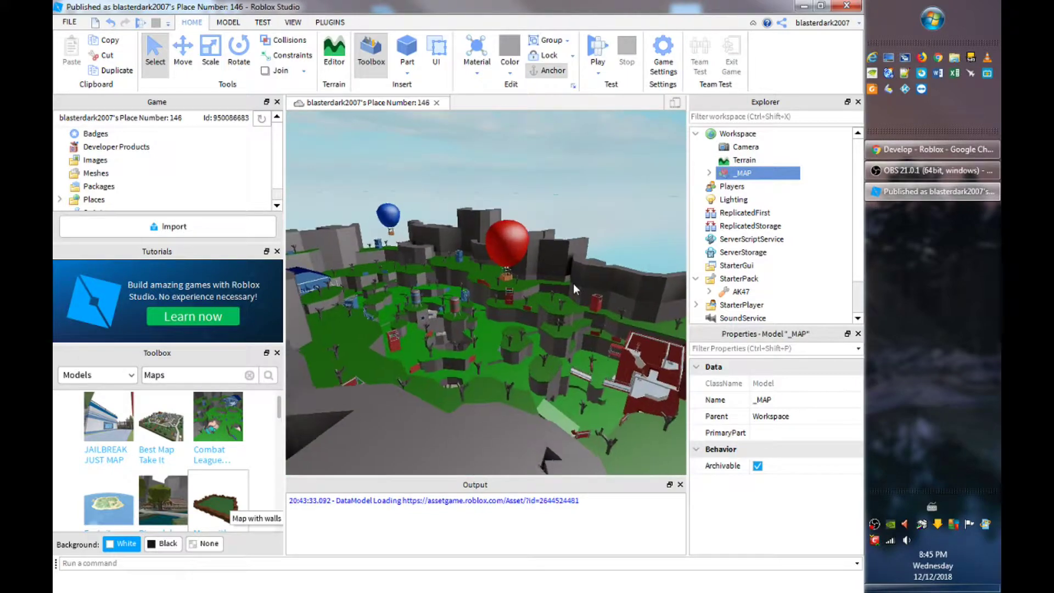
pyautogui.scroll(10, 573, 283)
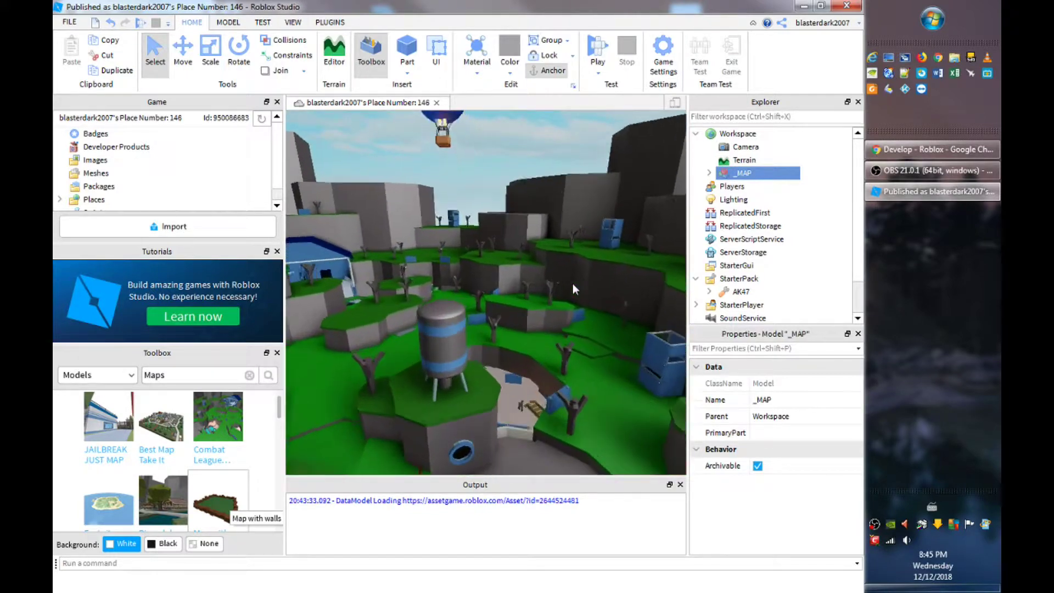
pyautogui.scroll(-10, 573, 282)
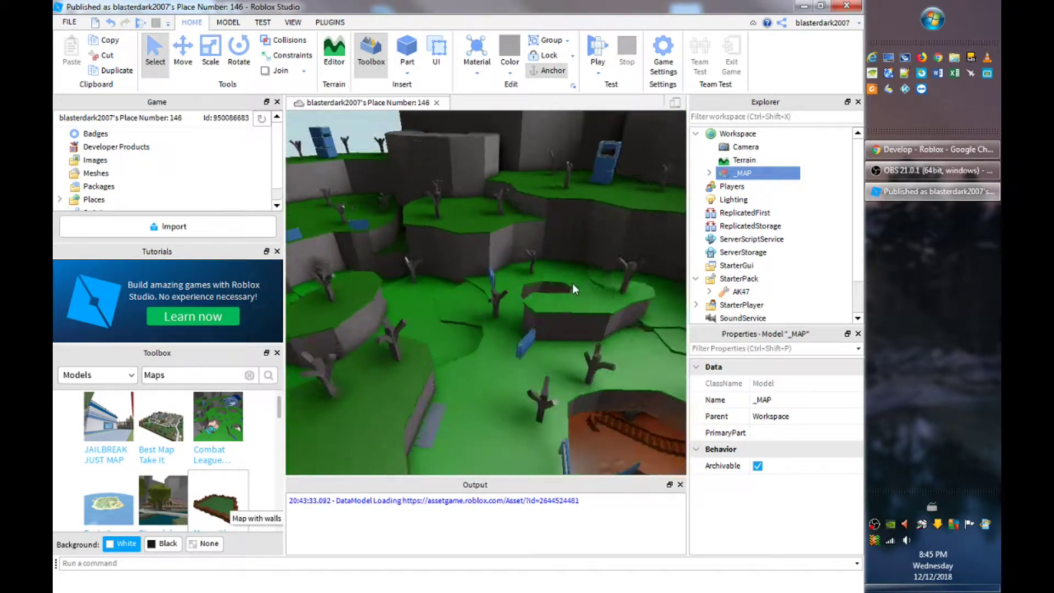
pyautogui.moveTo(572, 284); pyautogui.dragTo(551, 268, button='right')
pyautogui.scroll(-8, 551, 269)
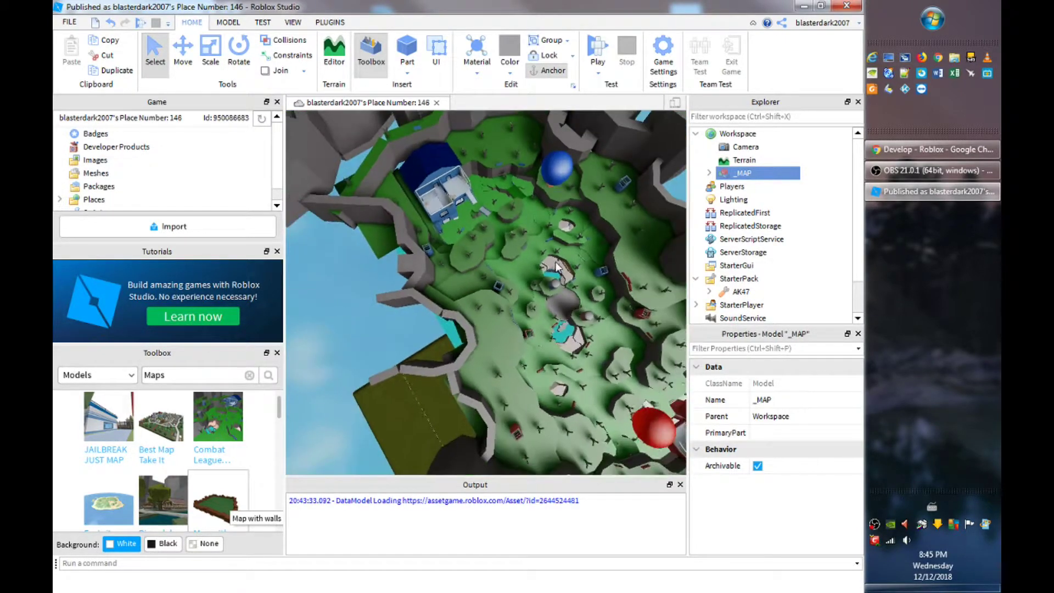
pyautogui.scroll(-2, 555, 263)
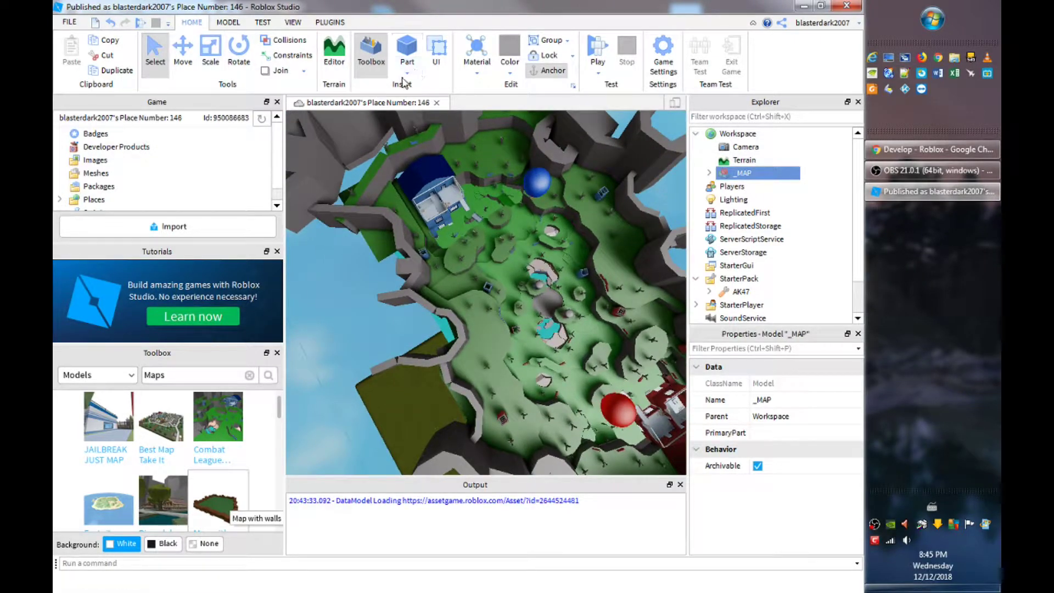
pyautogui.moveTo(535, 295)
pyautogui.mouseDown(button='right')
pyautogui.moveTo(540, 286)
pyautogui.moveTo(545, 298)
pyautogui.moveTo(533, 298)
pyautogui.mouseUp(button='right')
pyautogui.press('w')
pyautogui.press('s')
pyautogui.scroll(-5, 533, 298)
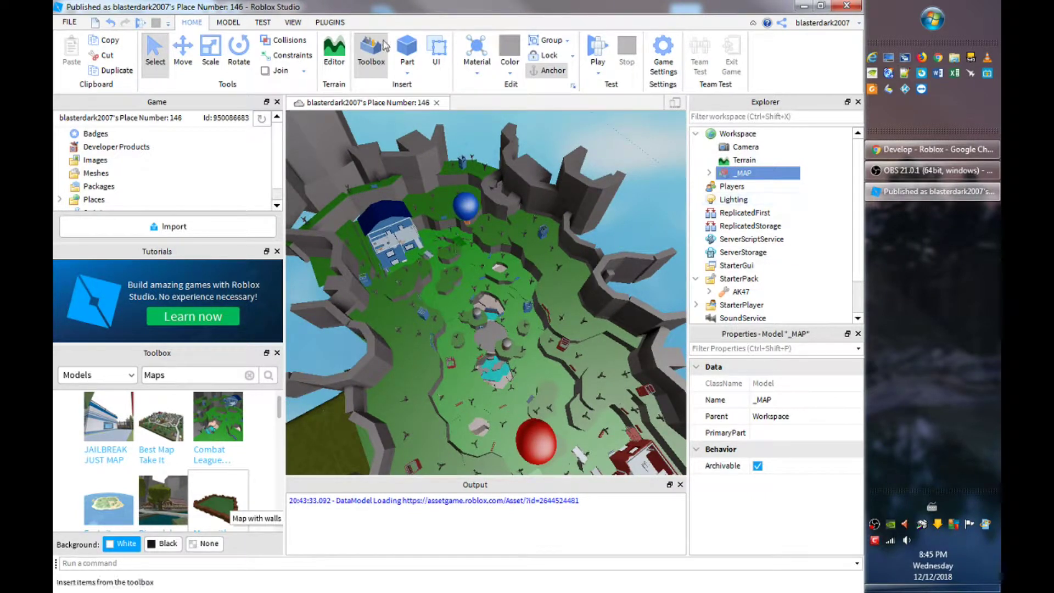
# Step: Recolor the whole _MAP model light blue and set its material to Ice
pyautogui.click(509, 75)
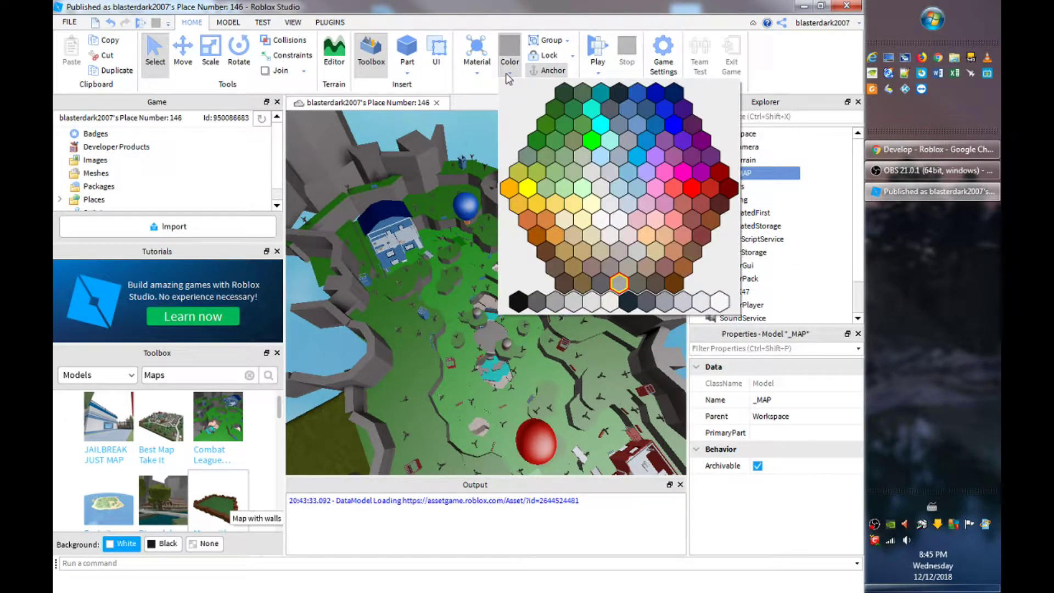
pyautogui.click(603, 163)
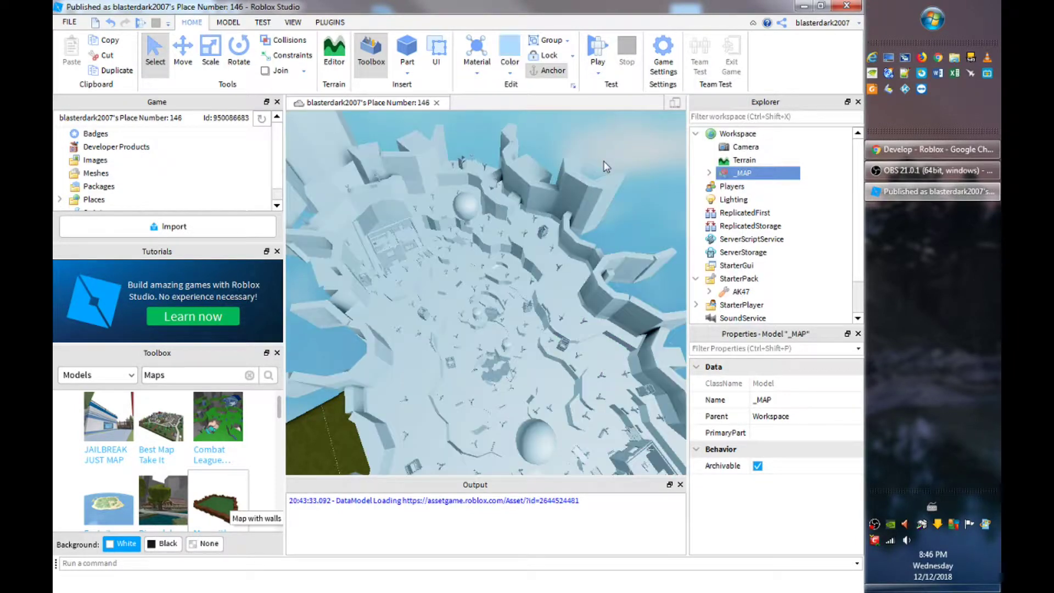
pyautogui.scroll(10, 570, 254)
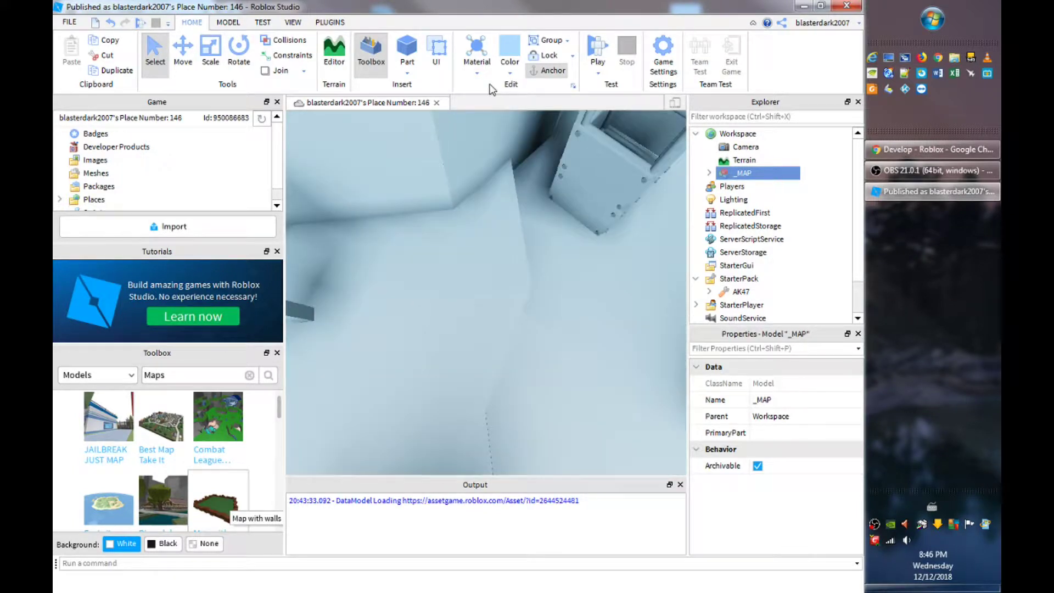
pyautogui.click(477, 73)
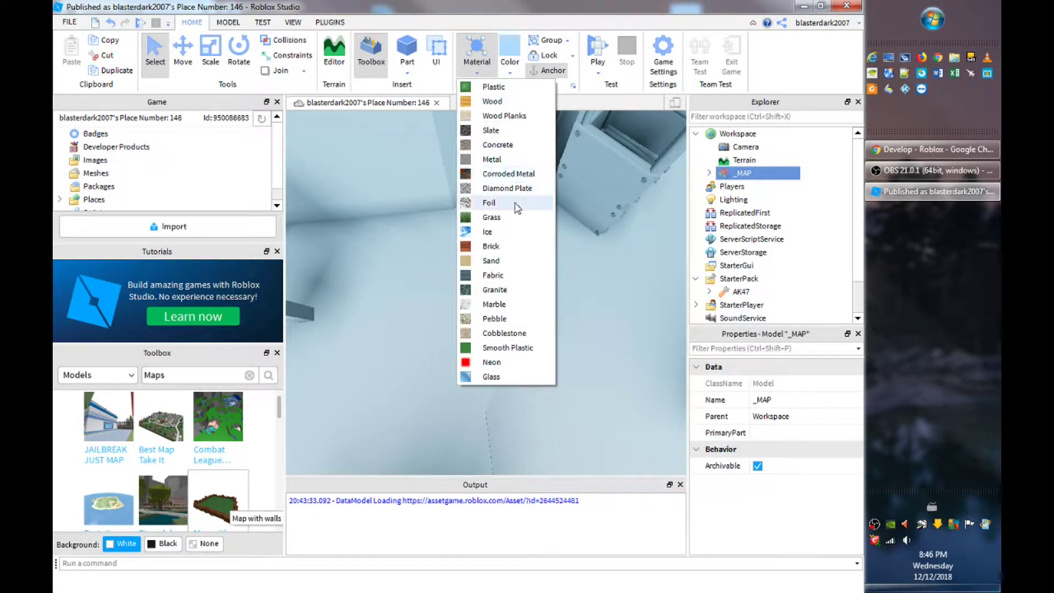
pyautogui.click(486, 233)
pyautogui.scroll(5, 508, 225)
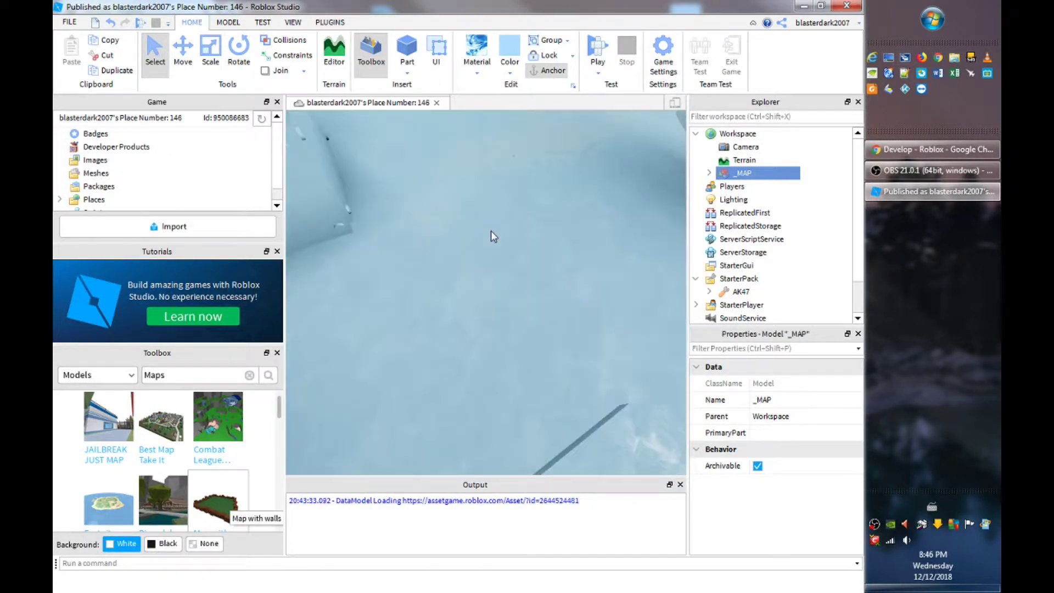
pyautogui.scroll(-5, 491, 231)
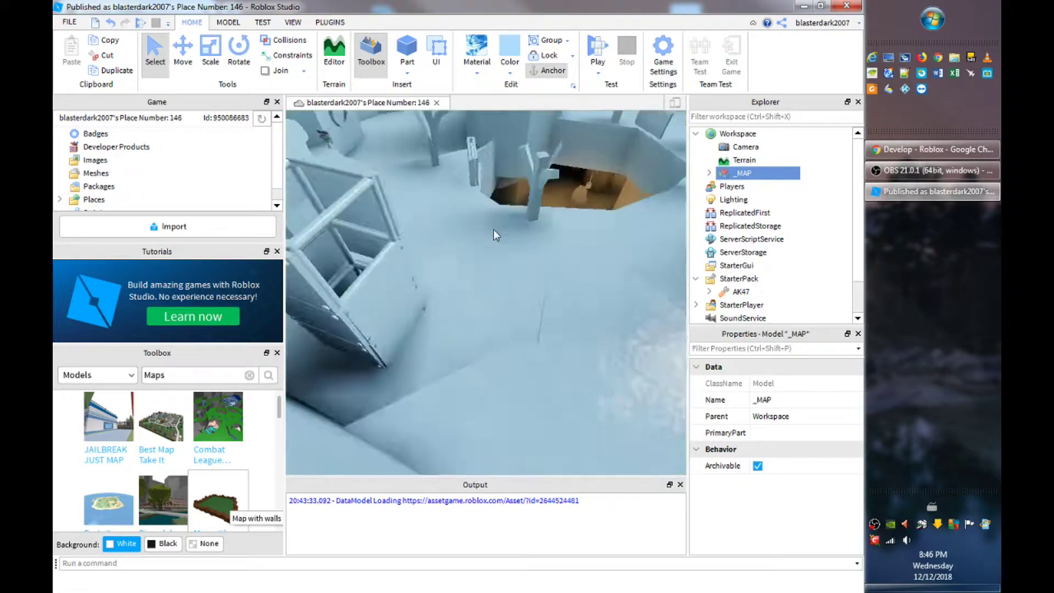
pyautogui.scroll(-8, 493, 229)
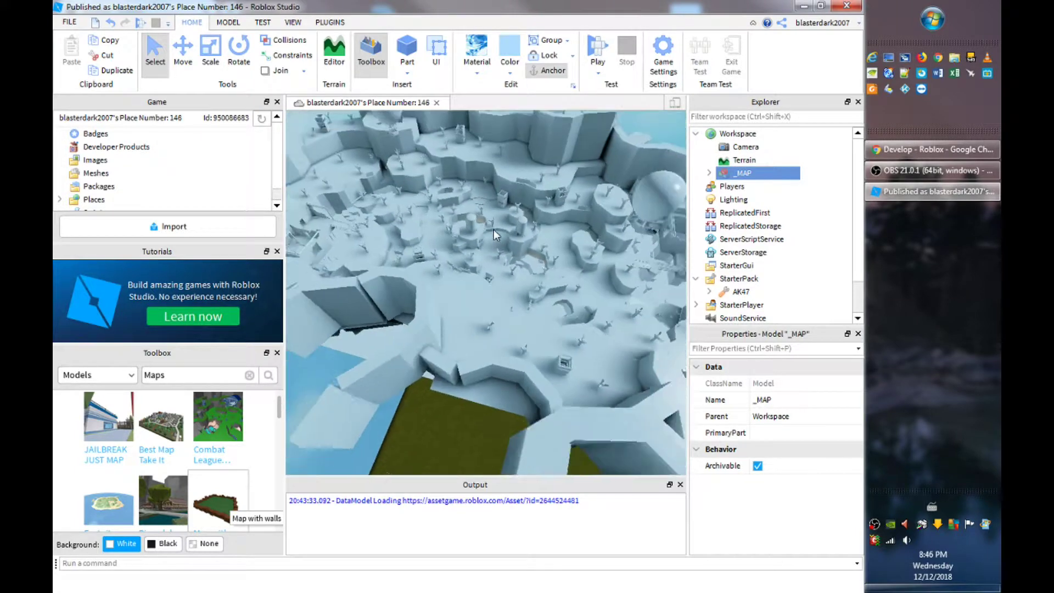
# Step: Inspect the green terrain sticking out beside the map and select the Terrain object in the Workspace
pyautogui.moveTo(493, 229); pyautogui.dragTo(497, 231, button='right')
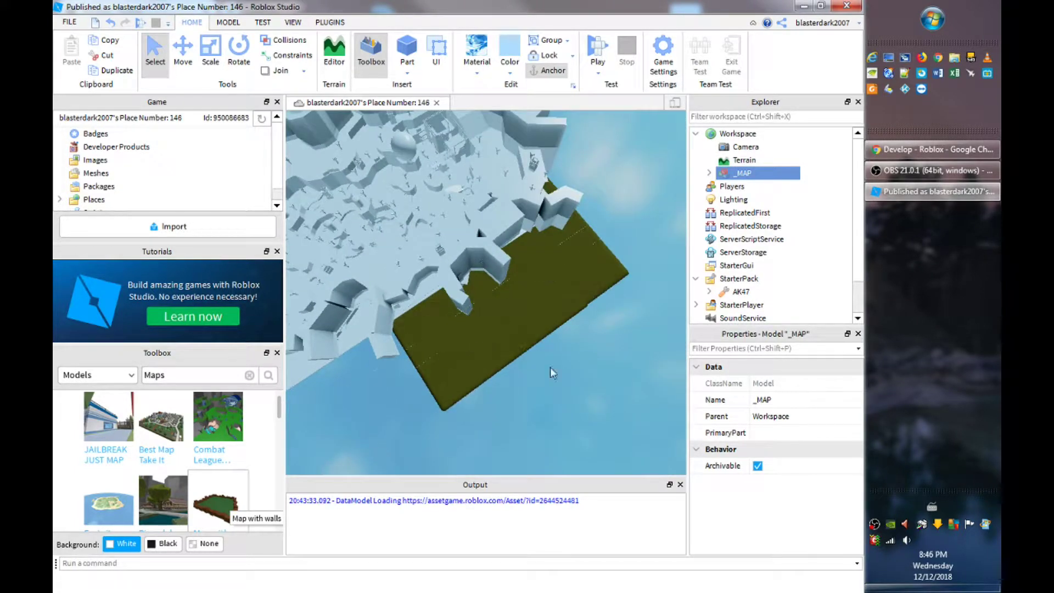
pyautogui.moveTo(434, 313); pyautogui.dragTo(437, 311, button='right')
pyautogui.scroll(3, 436, 306)
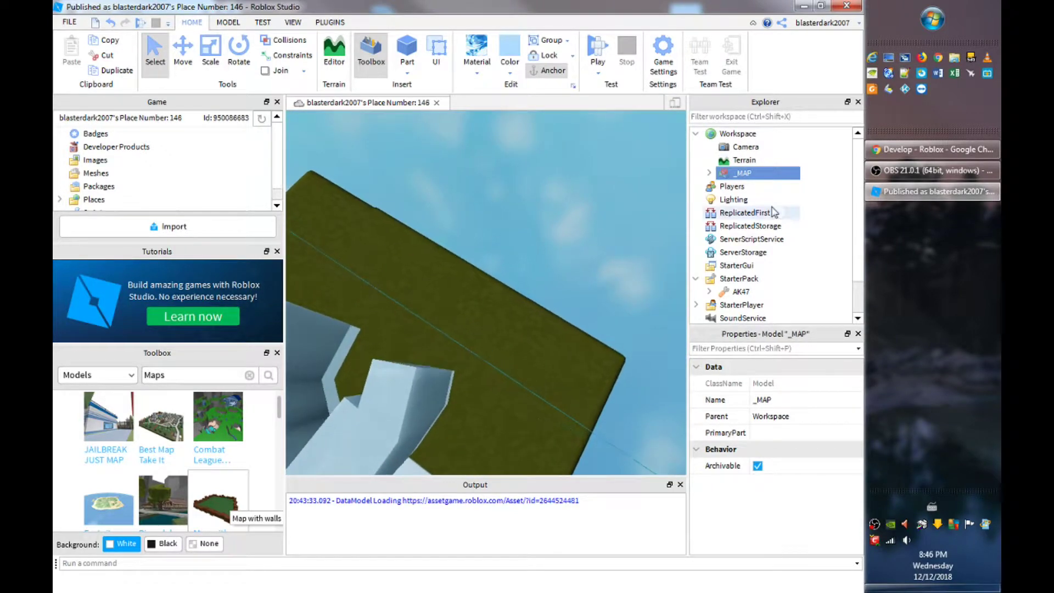
pyautogui.click(745, 160)
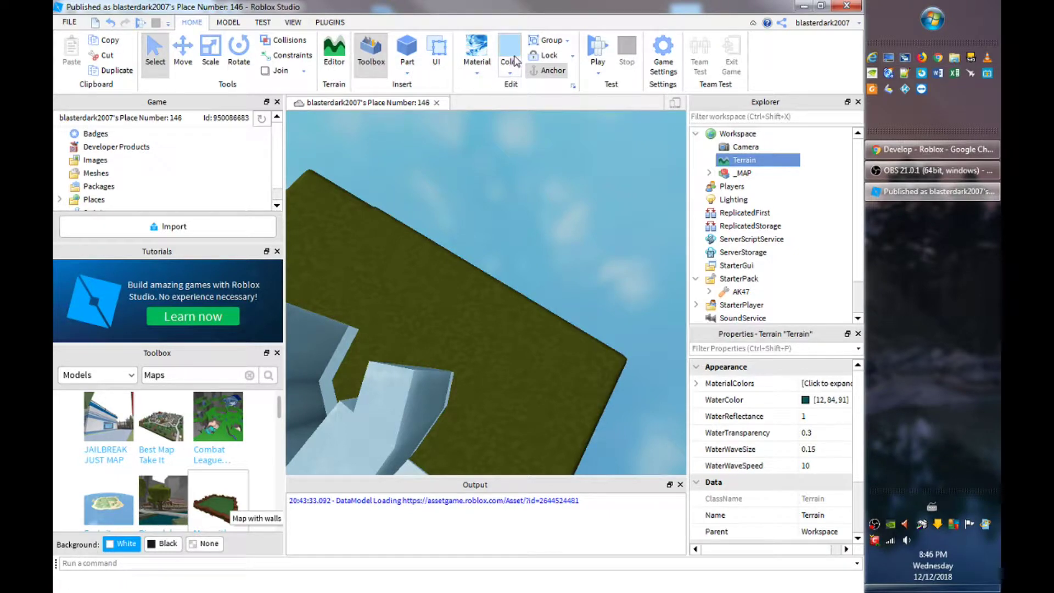
pyautogui.moveTo(619, 219)
pyautogui.mouseDown(button='right')
pyautogui.moveTo(627, 209)
pyautogui.moveTo(635, 225)
pyautogui.moveTo(616, 212)
pyautogui.moveTo(627, 212)
pyautogui.mouseUp(button='right')
pyautogui.scroll(4, 627, 211)
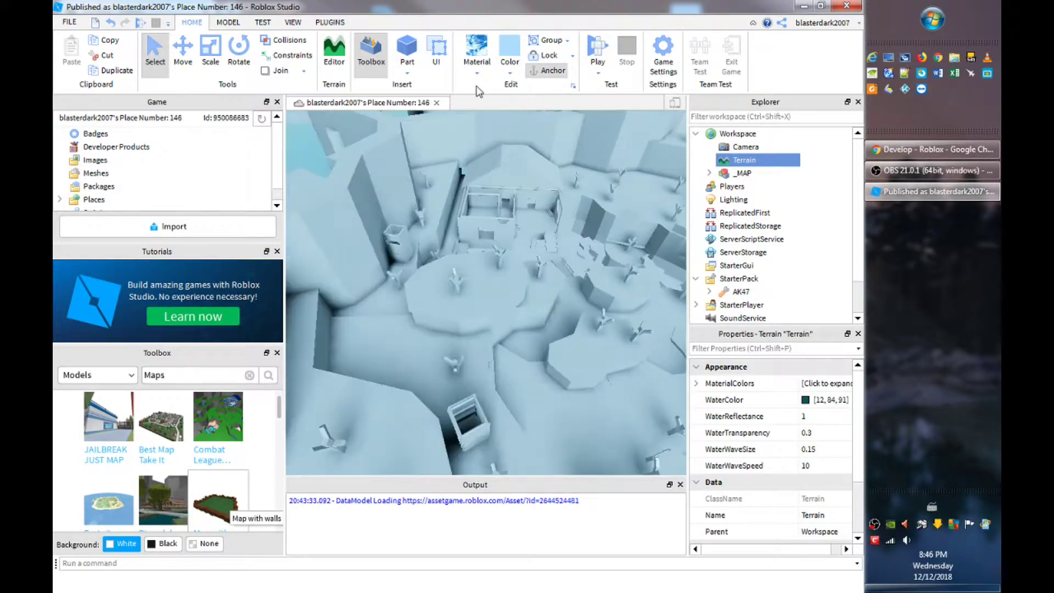
# Step: Start a play test of the game, walk the avatar across the map and equip the AK47
pyautogui.click(263, 22)
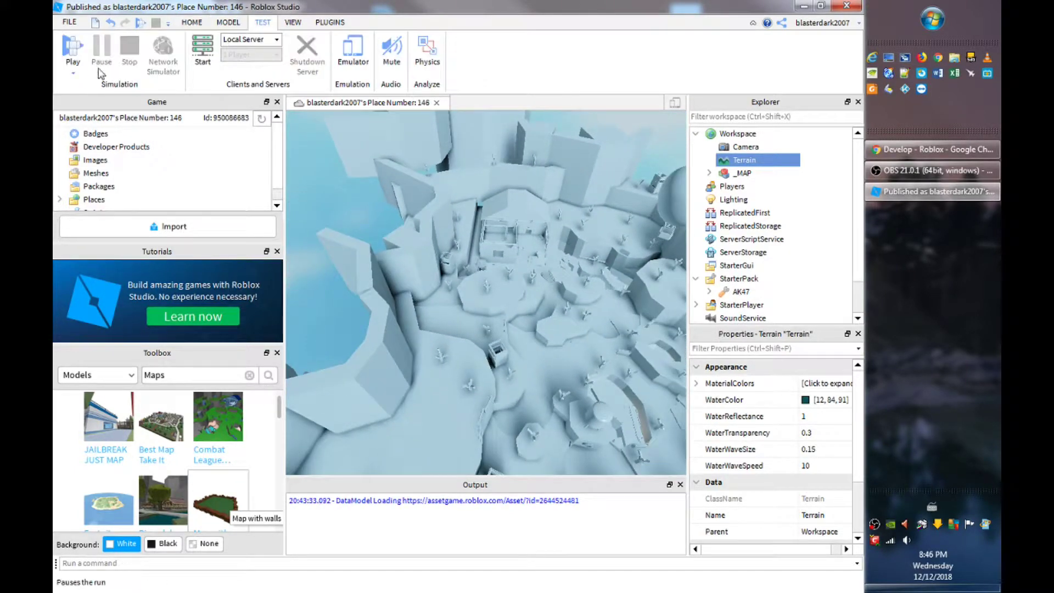
pyautogui.click(81, 46)
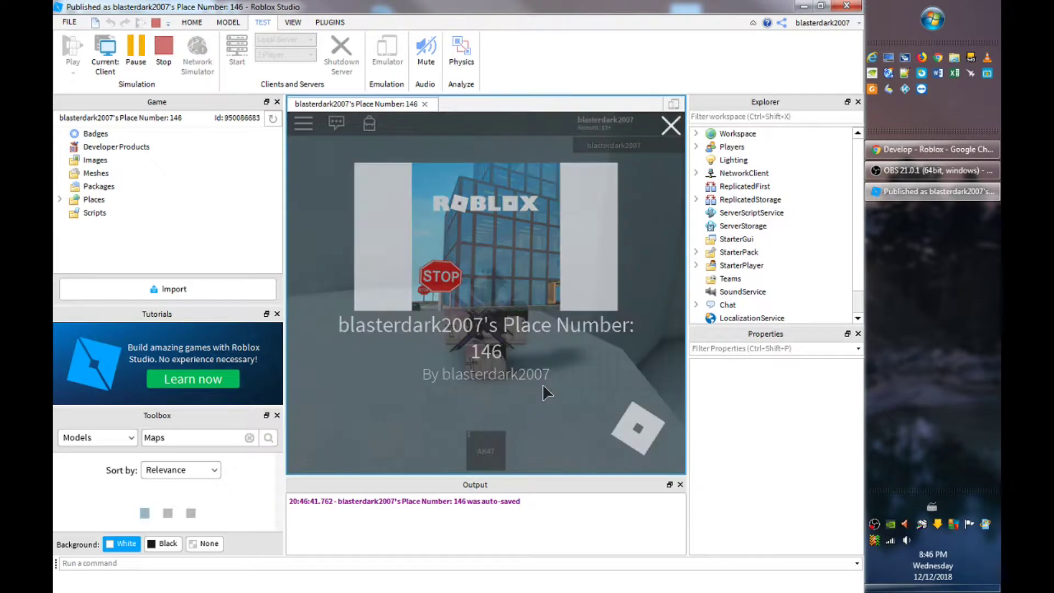
pyautogui.press('w')
pyautogui.moveTo(481, 325); pyautogui.dragTo(481, 322, button='right')
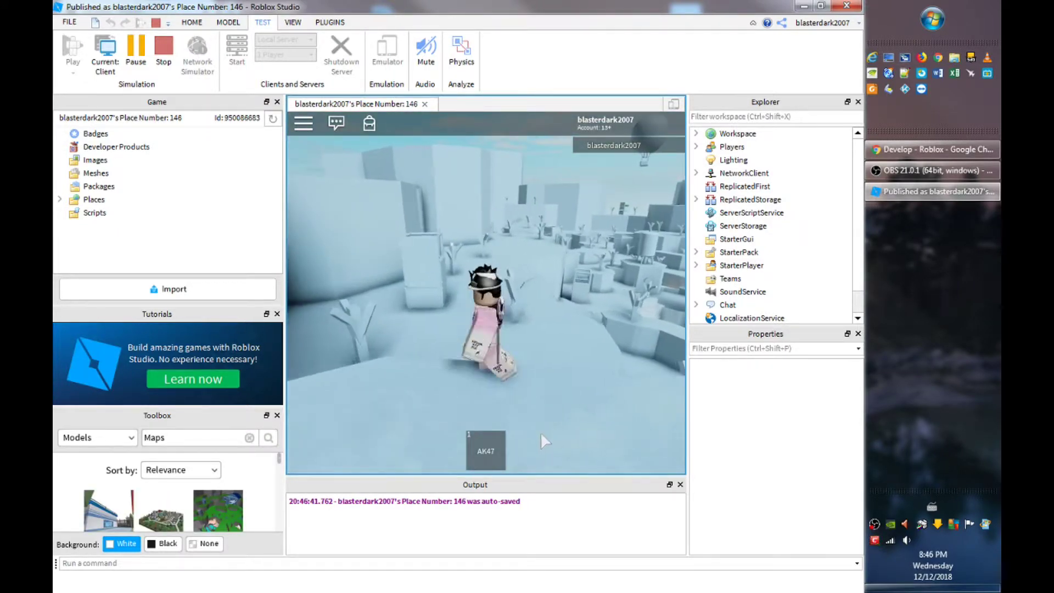
pyautogui.click(486, 451)
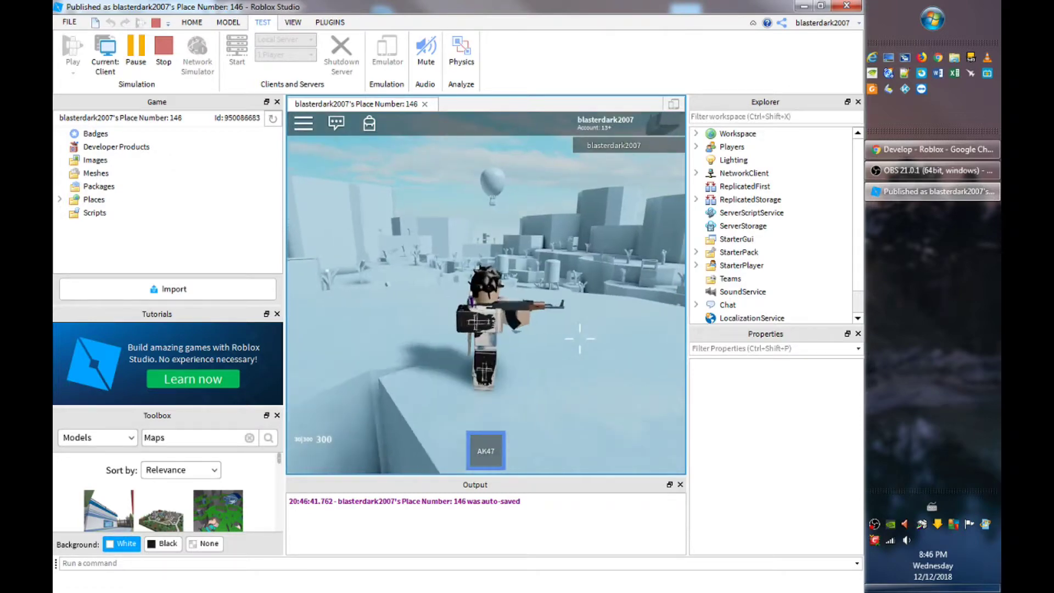
# Step: Test the AK47 in first-person view by walking, aiming down its sights, firing and reloading
pyautogui.scroll(5, 579, 338)
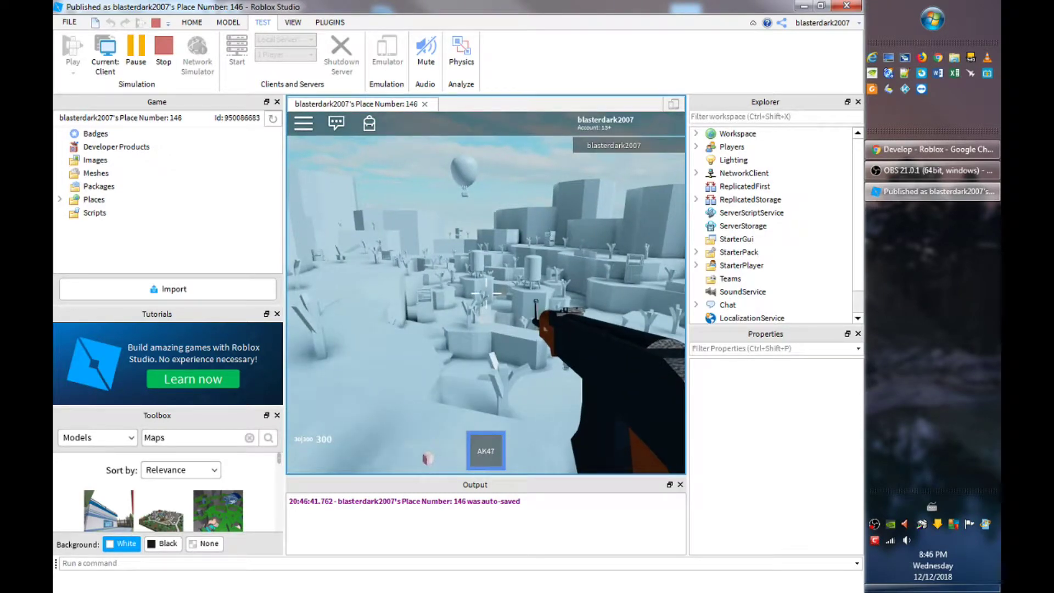
pyautogui.rightClick(486, 293)
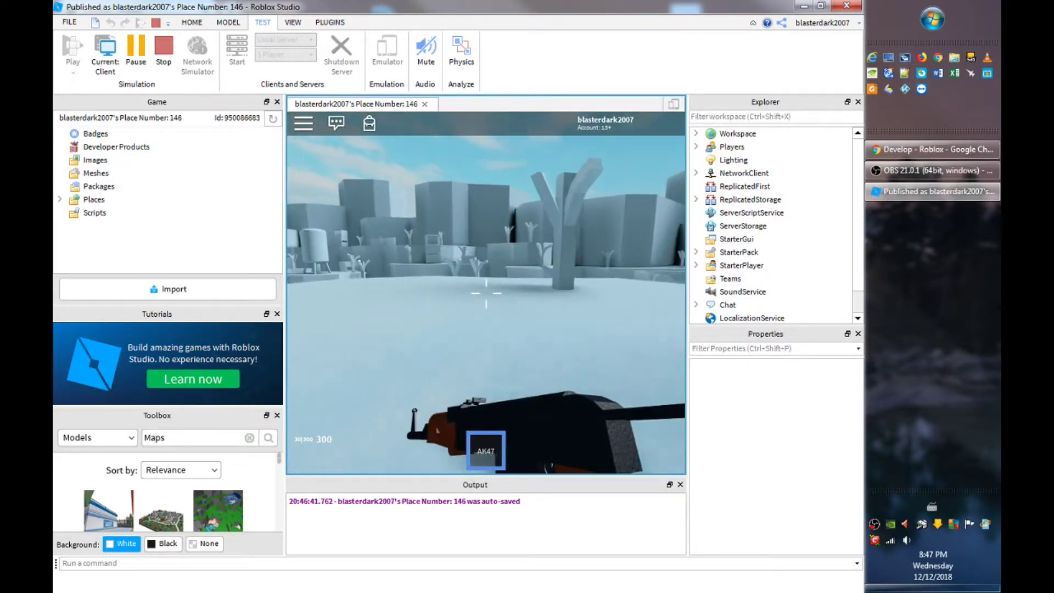
pyautogui.press('w')
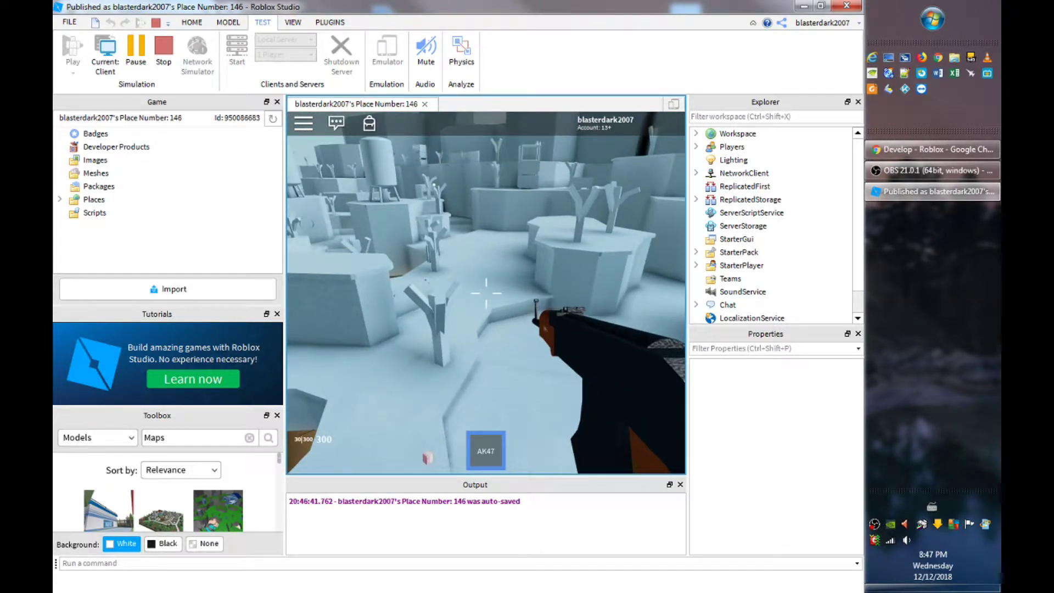
pyautogui.rightClick(486, 293)
pyautogui.click(486, 294)
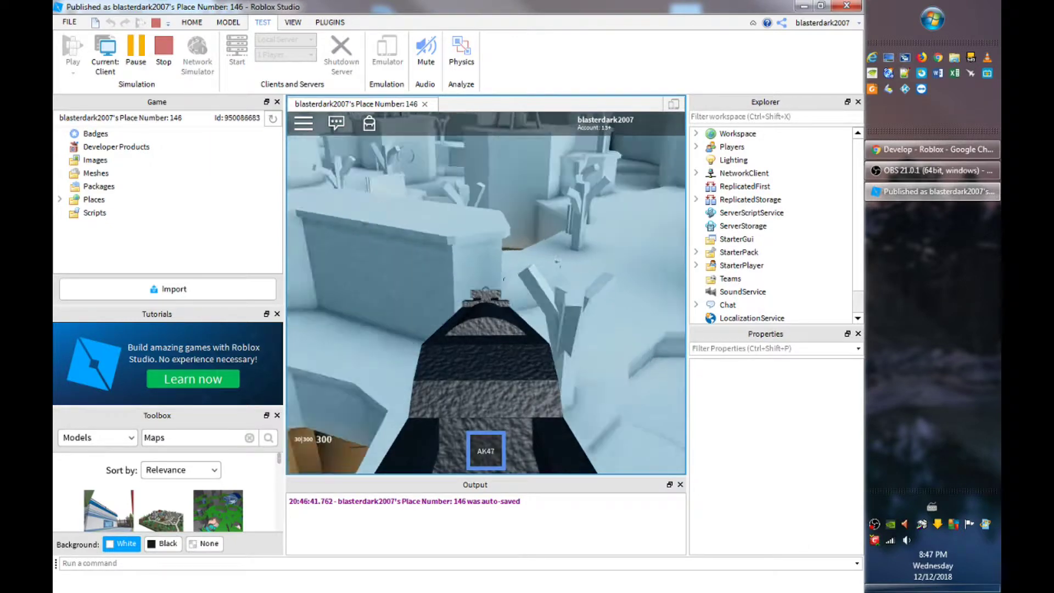
pyautogui.press('r')
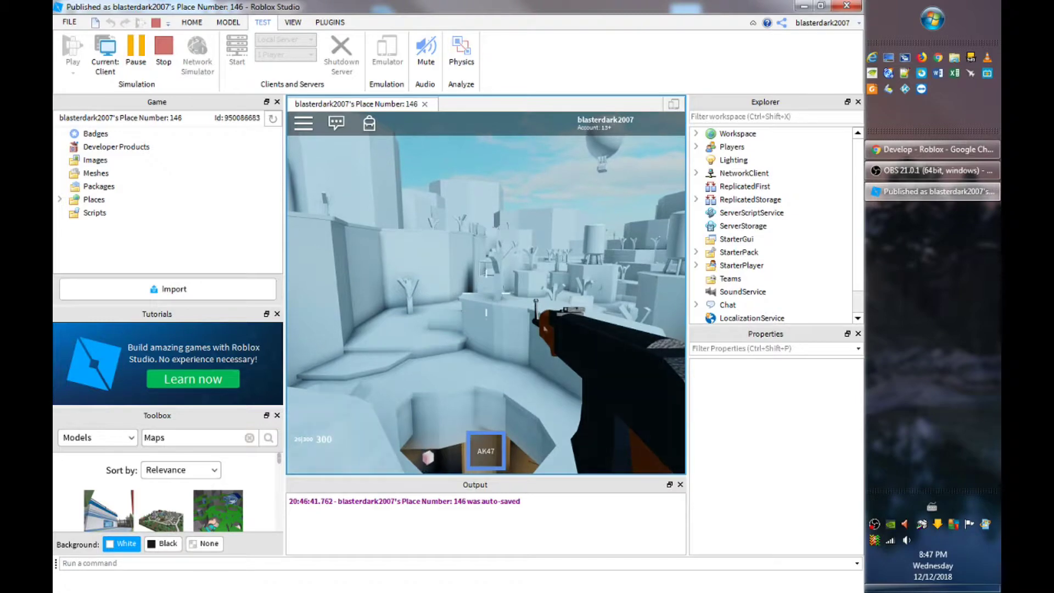
pyautogui.click(486, 293)
# Step: Return to third-person view and turn the camera to examine the avatar holding the AK47
pyautogui.scroll(-3, 486, 293)
pyautogui.moveTo(485, 294); pyautogui.dragTo(451, 376, button='right')
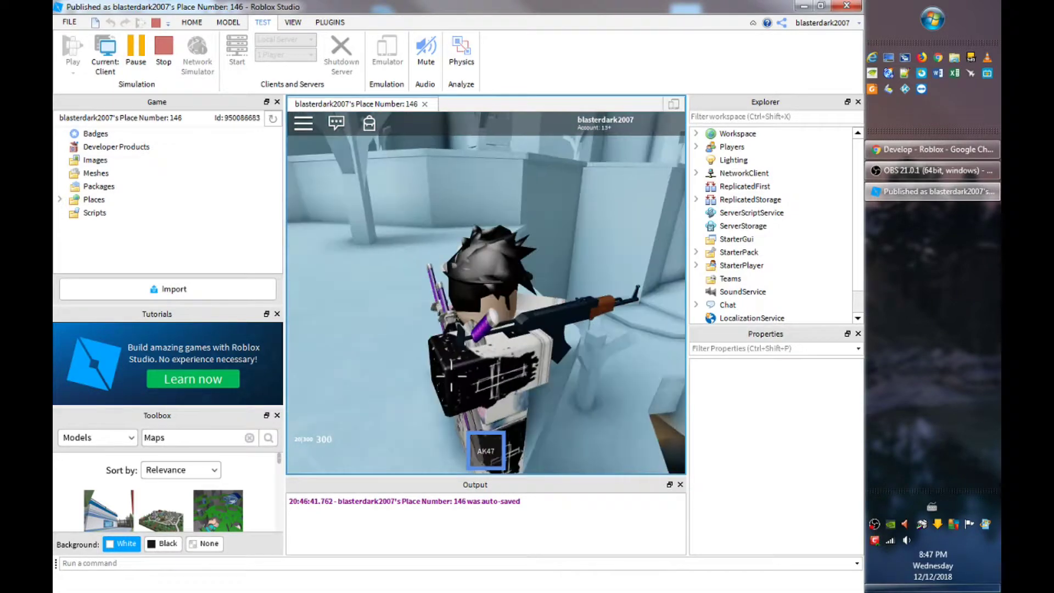
pyautogui.click(473, 450)
pyautogui.click(474, 450)
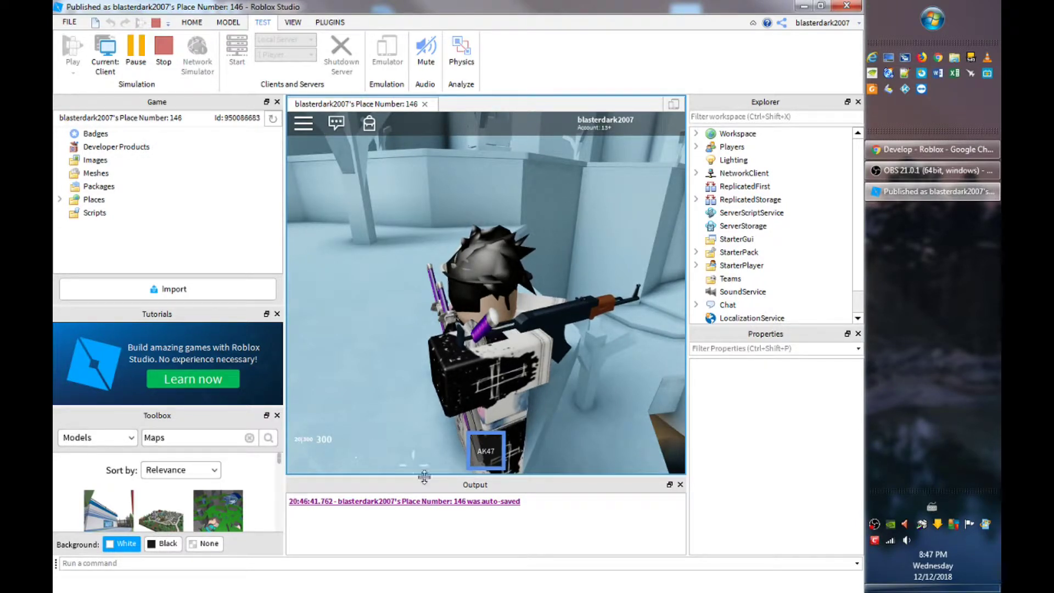
# Step: Move and jump through the icy map with the AK47 in first-person view, and stop the play test
pyautogui.scroll(5, 557, 404)
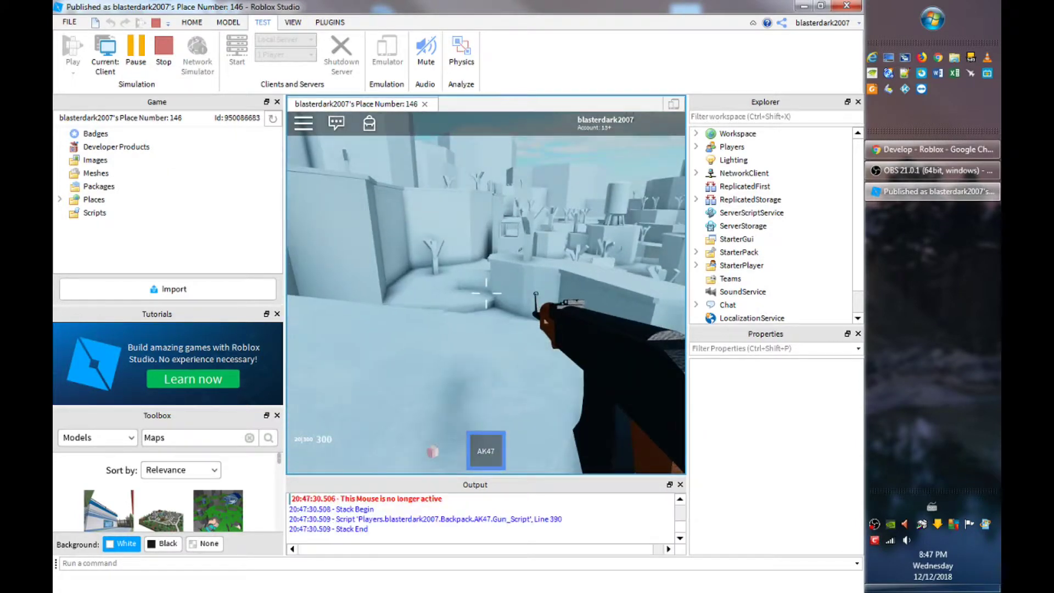
pyautogui.scroll(-4, 486, 293)
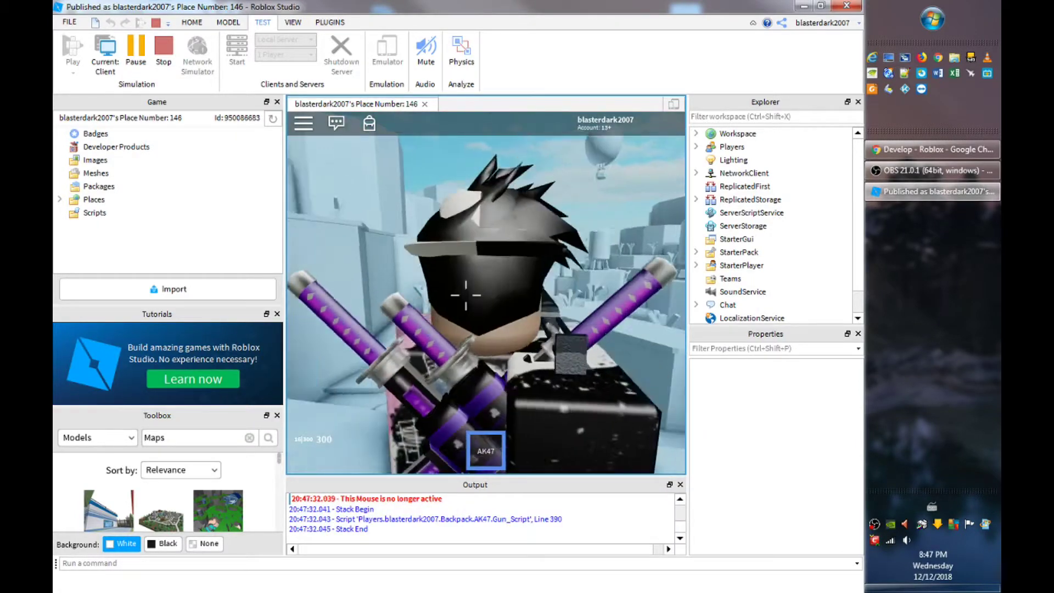
pyautogui.moveTo(466, 295); pyautogui.dragTo(466, 295, button='right')
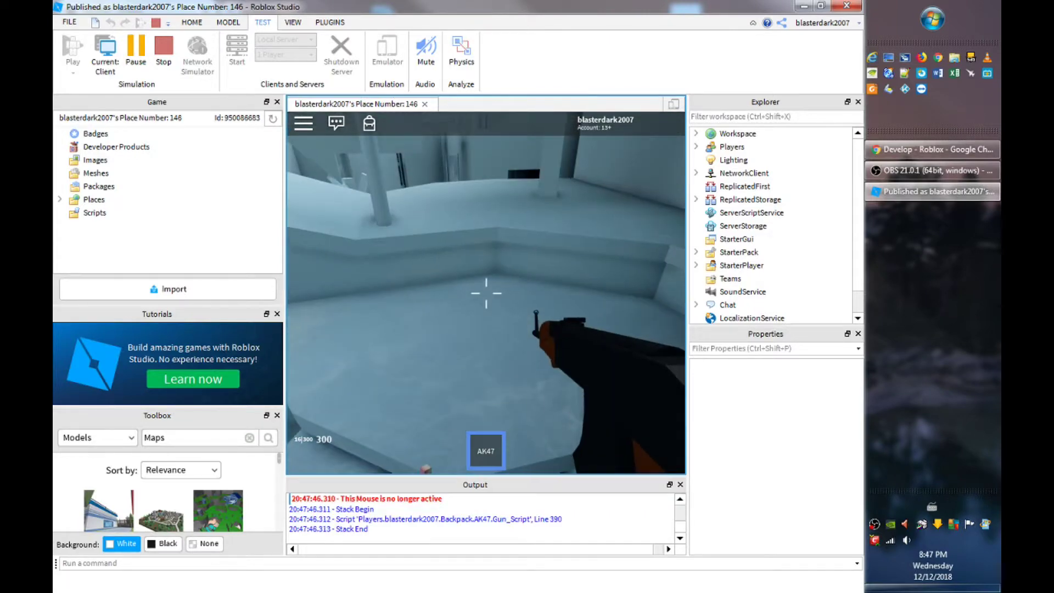
pyautogui.press('w')
pyautogui.press('space')
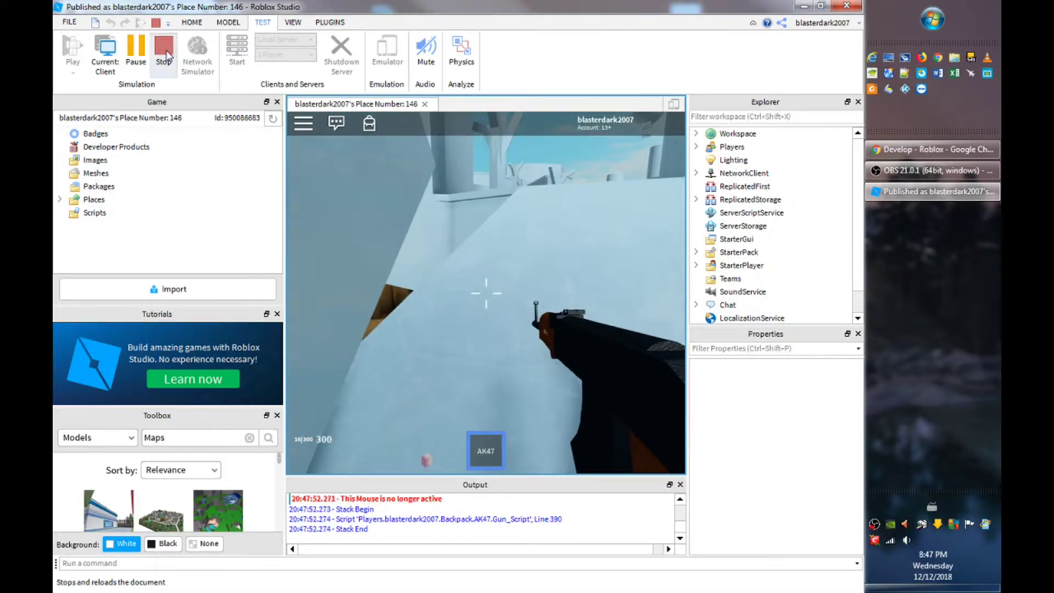
pyautogui.click(164, 54)
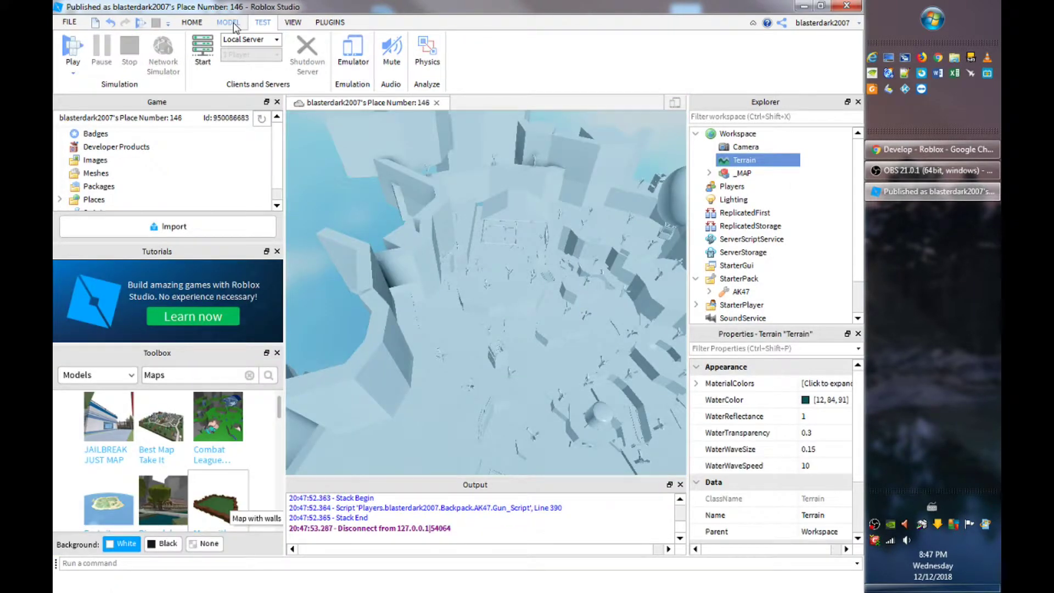
# Step: Open the Game Settings and review the avatar type, body parts and clothing options
pyautogui.click(225, 22)
pyautogui.click(195, 22)
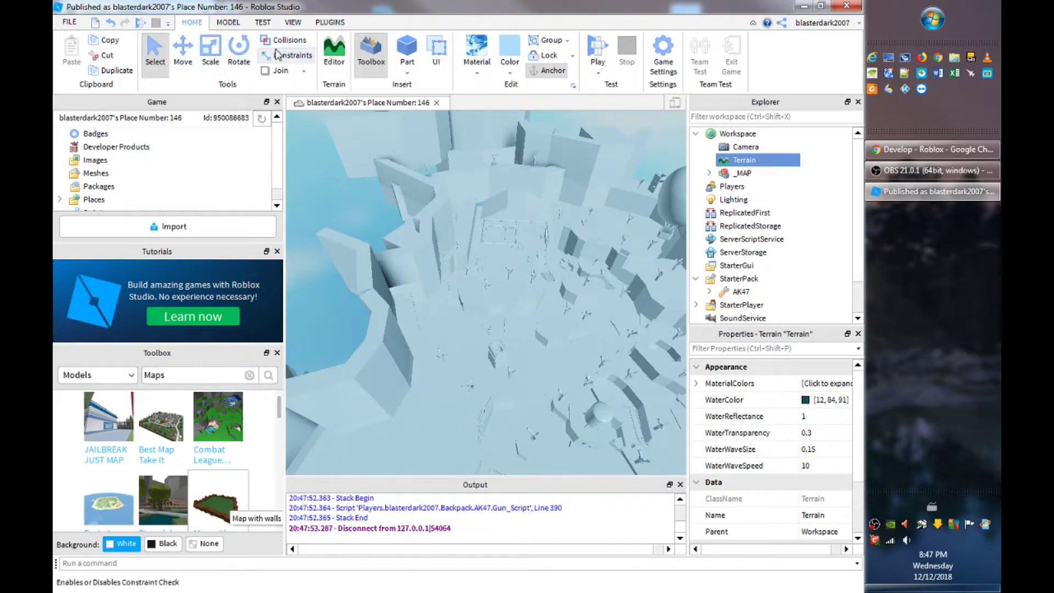
pyautogui.click(663, 61)
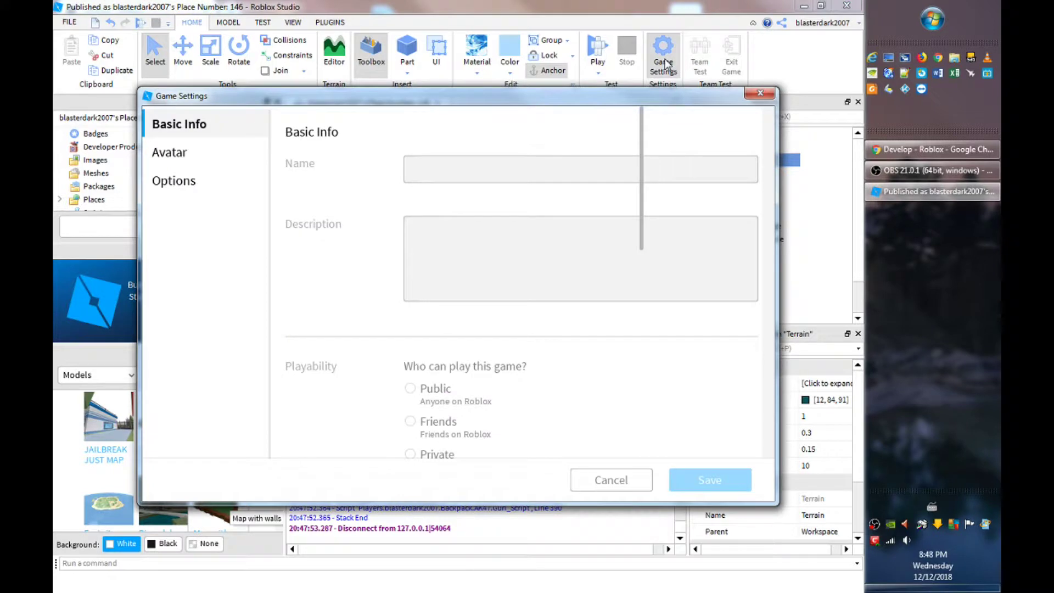
pyautogui.click(174, 155)
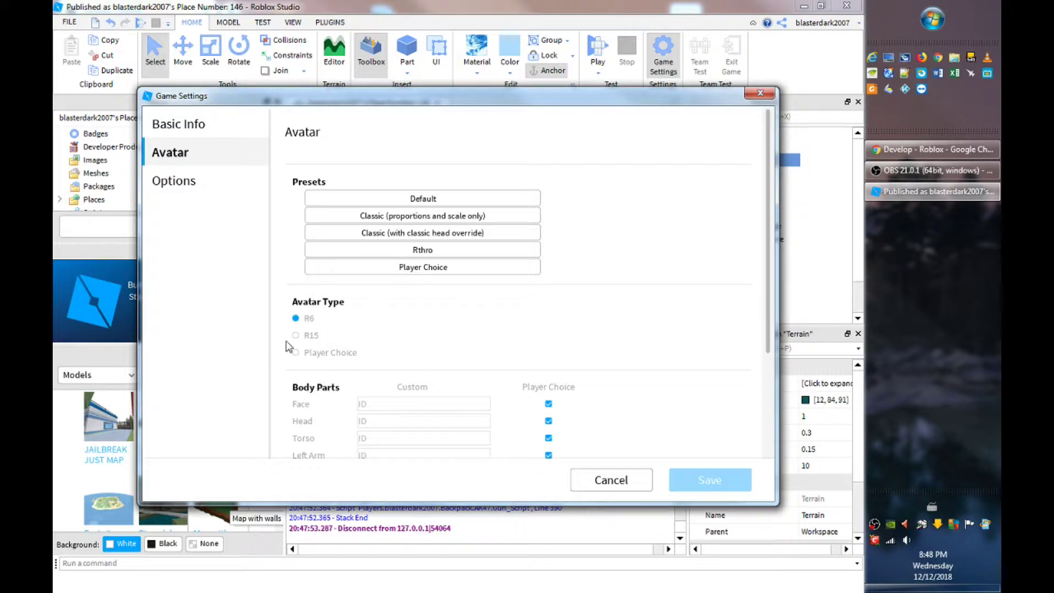
pyautogui.scroll(-3, 330, 383)
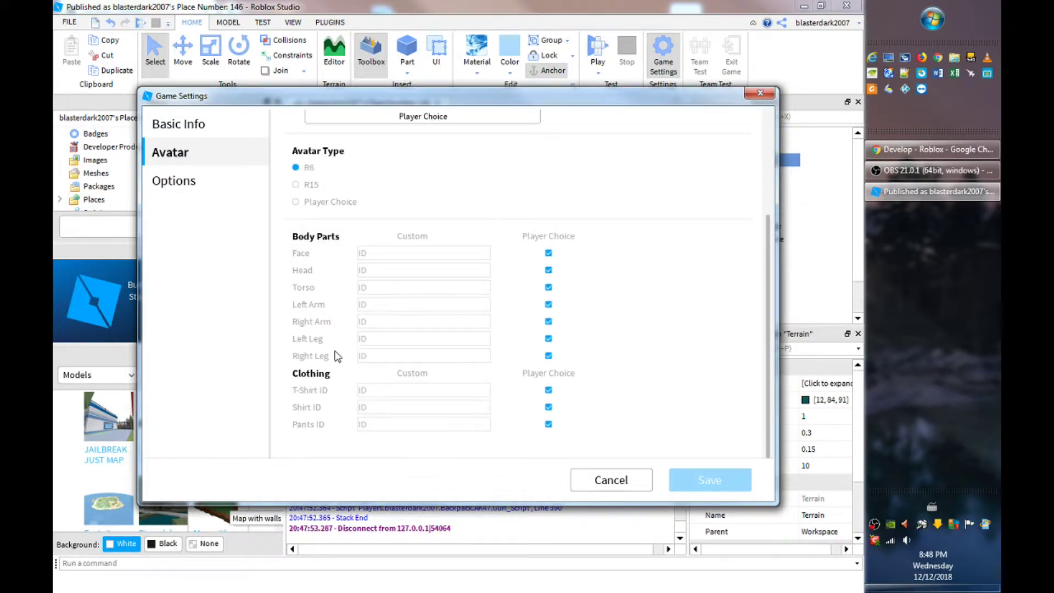
pyautogui.scroll(3, 443, 296)
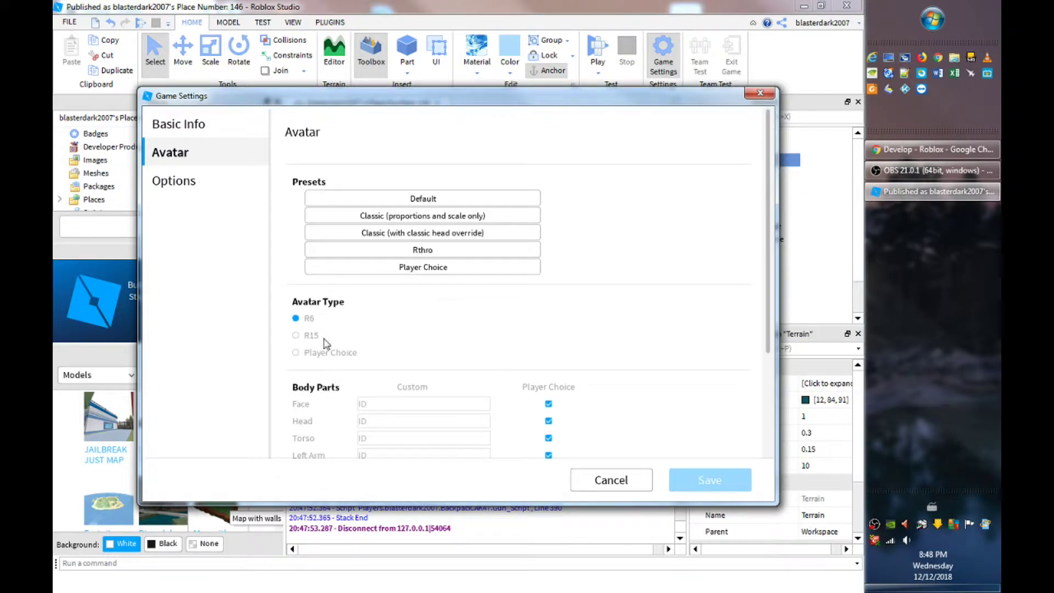
pyautogui.scroll(-3, 468, 432)
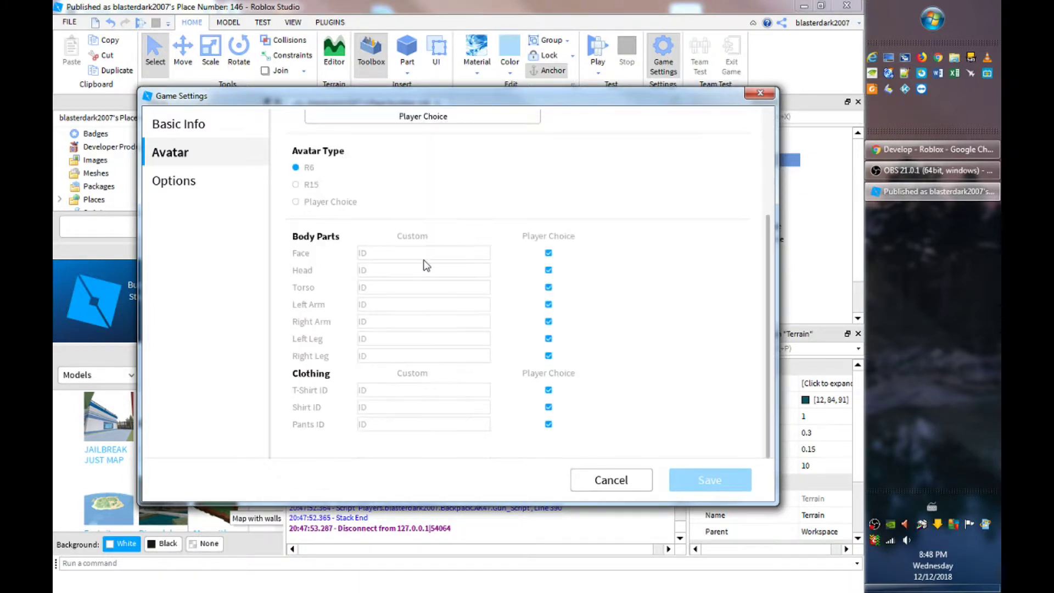
pyautogui.scroll(3, 486, 274)
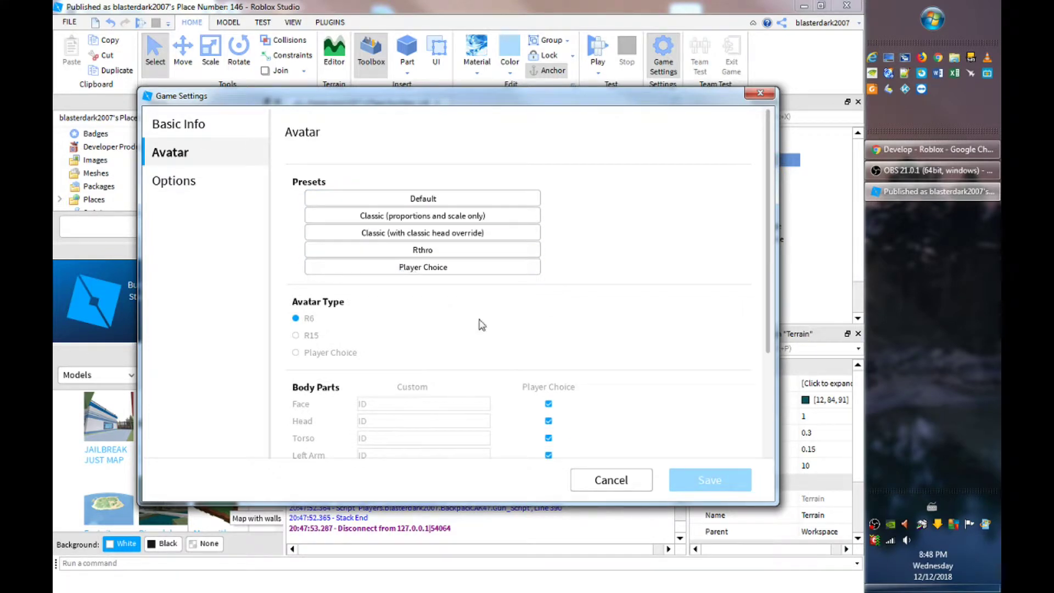
# Step: Set the game's playability to Public in its basic info and save the game settings
pyautogui.click(219, 130)
pyautogui.scroll(-10, 407, 376)
pyautogui.scroll(10, 406, 377)
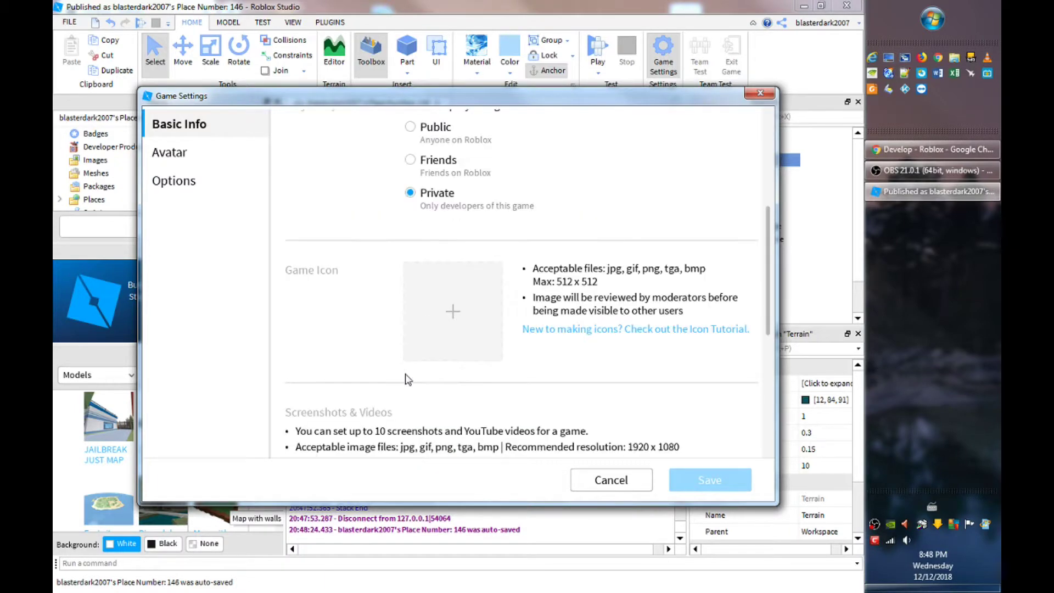
pyautogui.scroll(-2, 418, 363)
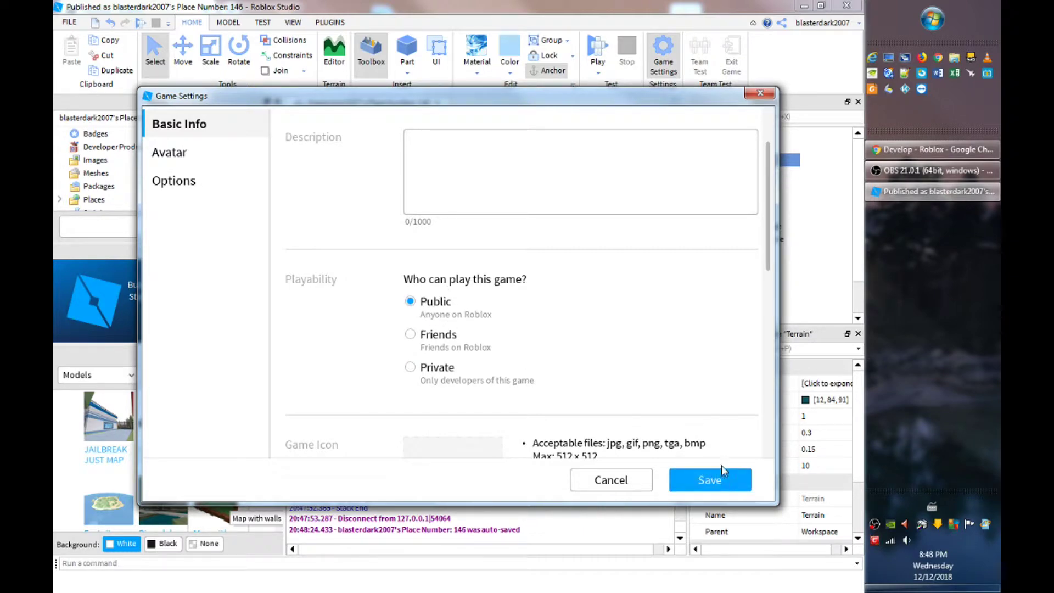
pyautogui.click(723, 470)
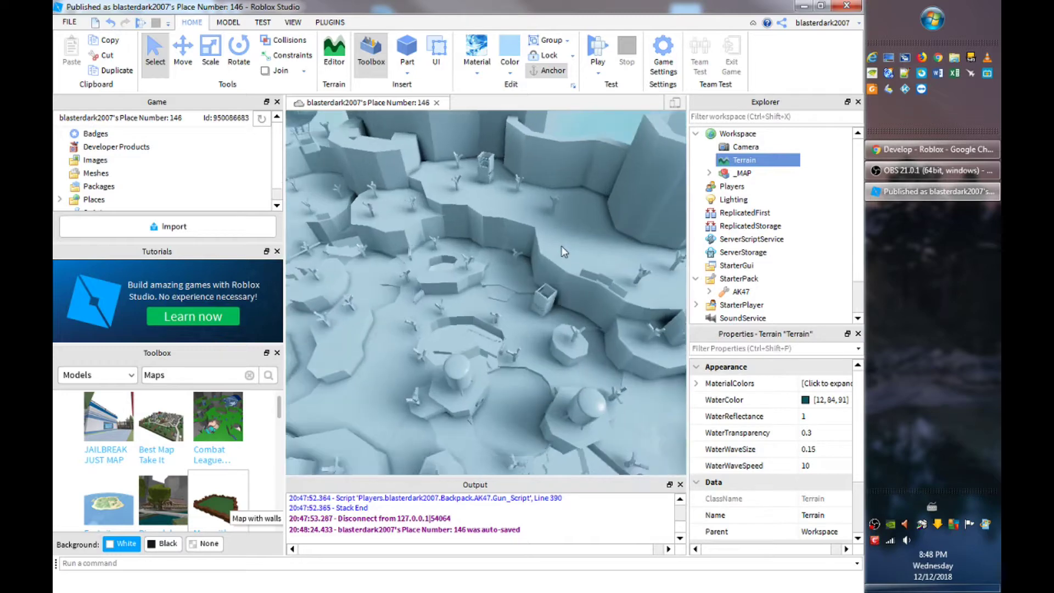
# Step: Fly the camera around the ice map to examine its buildings, cliffs and overall layout
pyautogui.press('w')
pyautogui.moveTo(561, 246); pyautogui.dragTo(561, 247, button='right')
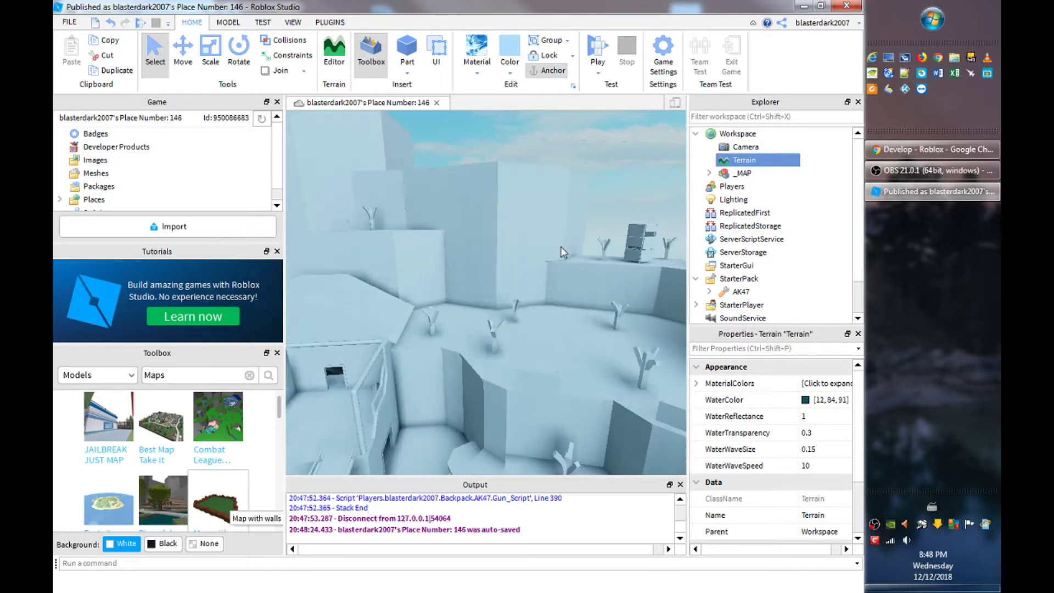
pyautogui.scroll(10, 561, 251)
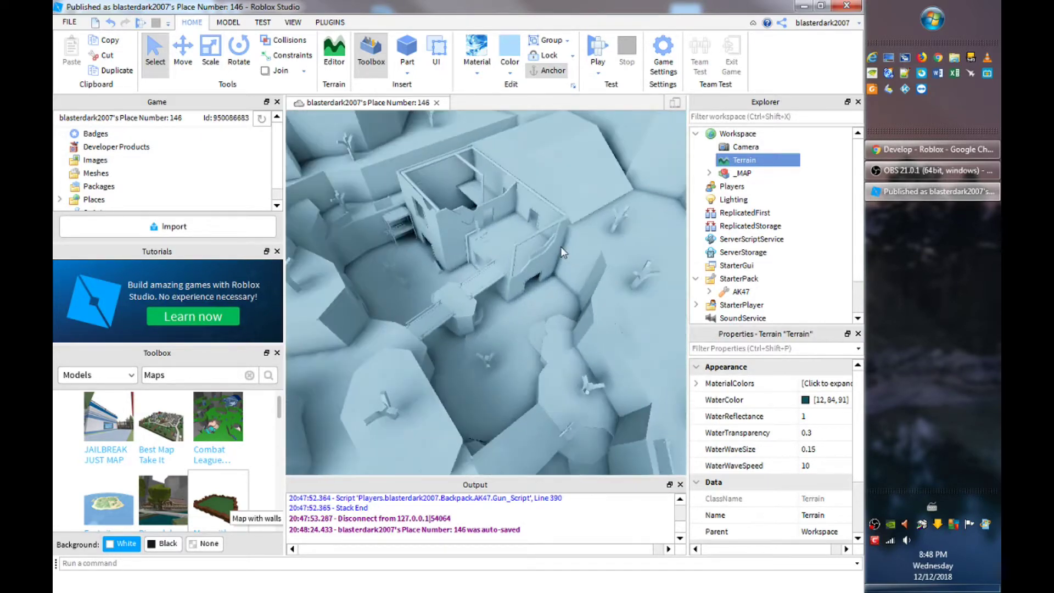
pyautogui.scroll(5, 562, 251)
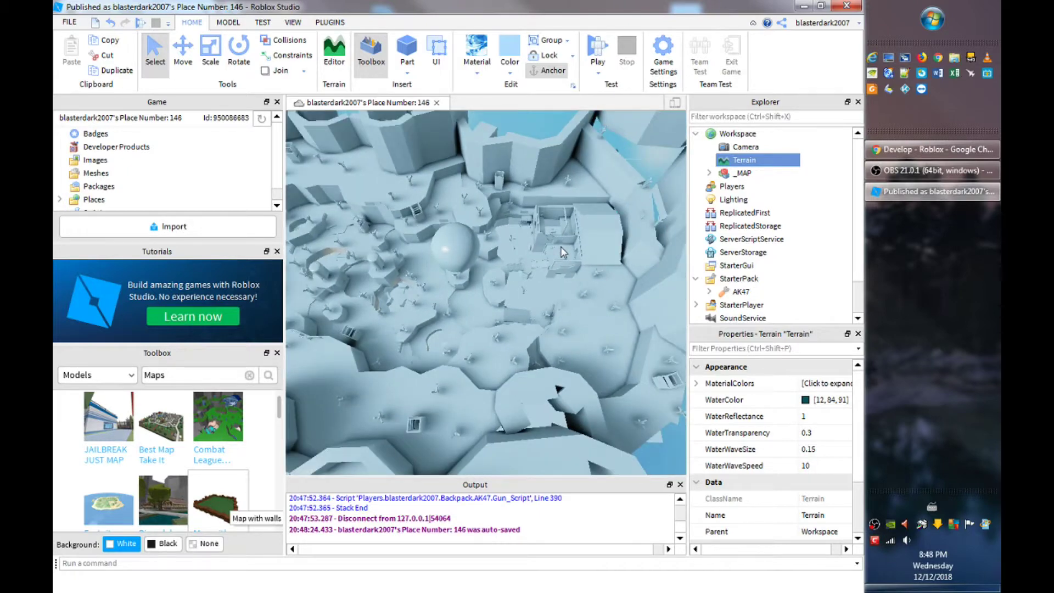
pyautogui.scroll(-3, 561, 251)
pyautogui.scroll(8, 561, 247)
pyautogui.moveTo(561, 248)
pyautogui.mouseDown(button='right')
pyautogui.moveTo(565, 258)
pyautogui.moveTo(561, 246)
pyautogui.mouseUp(button='right')
pyautogui.scroll(5, 561, 246)
pyautogui.scroll(-6, 562, 246)
pyautogui.scroll(10, 562, 250)
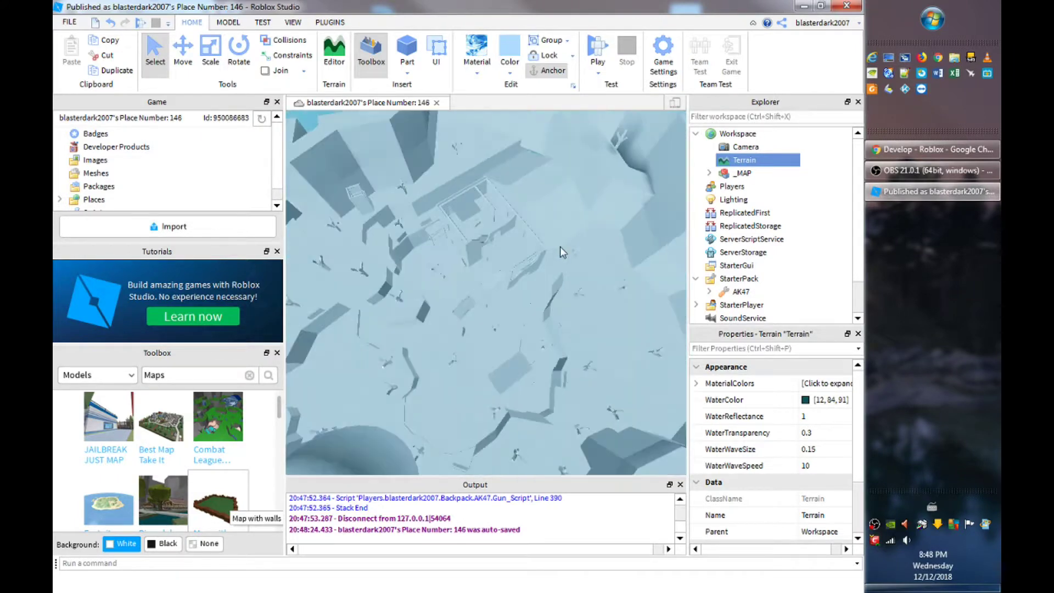
pyautogui.scroll(-10, 562, 251)
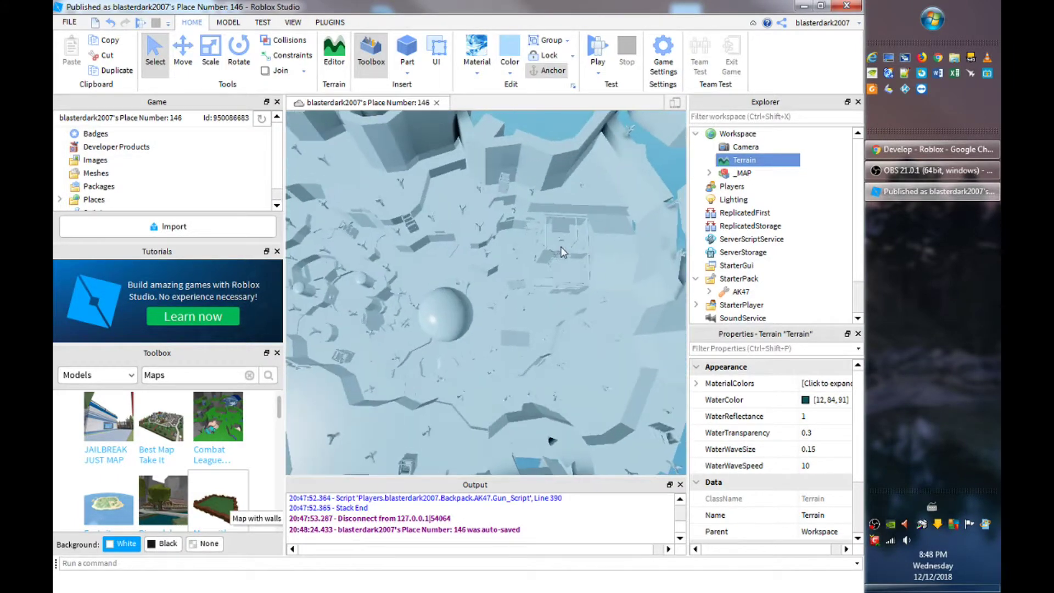
pyautogui.scroll(-10, 562, 247)
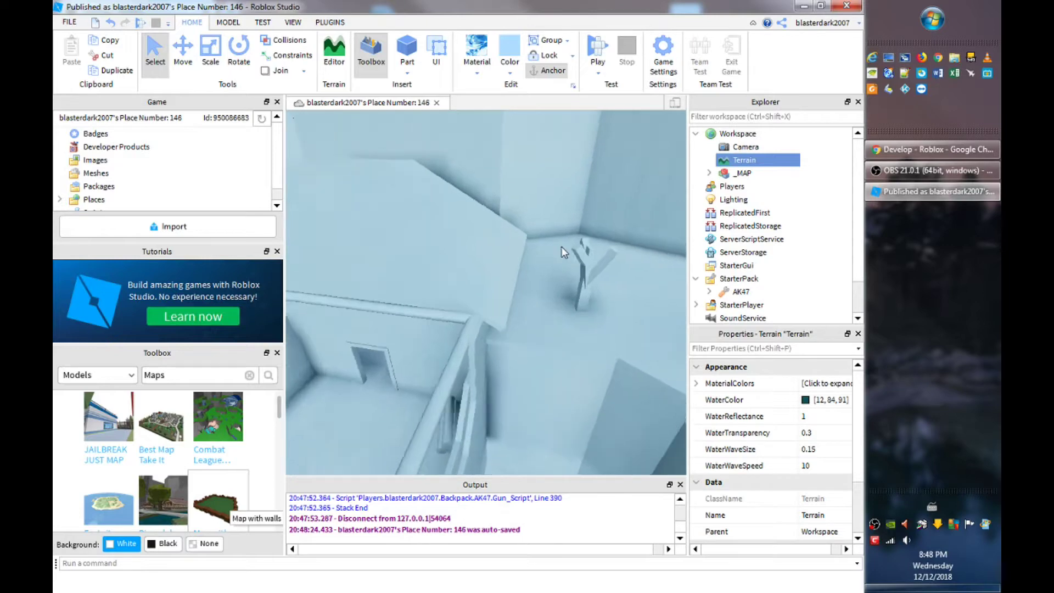
# Step: Rename the _MAP model in the Workspace to Map1
pyautogui.click(730, 173)
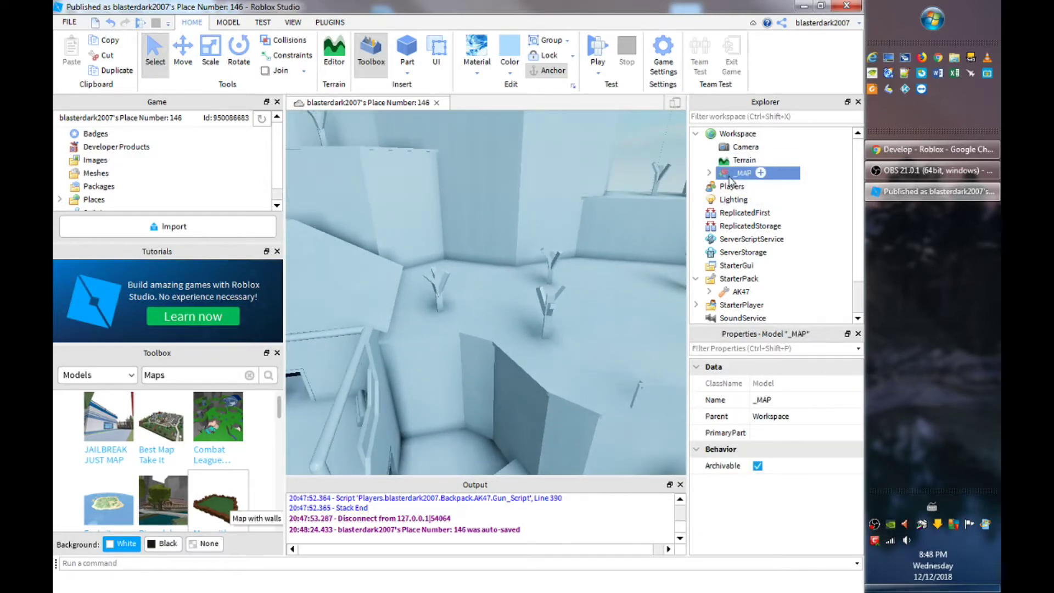
pyautogui.rightClick(730, 173)
pyautogui.click(779, 81)
pyautogui.scroll(10, 371, 203)
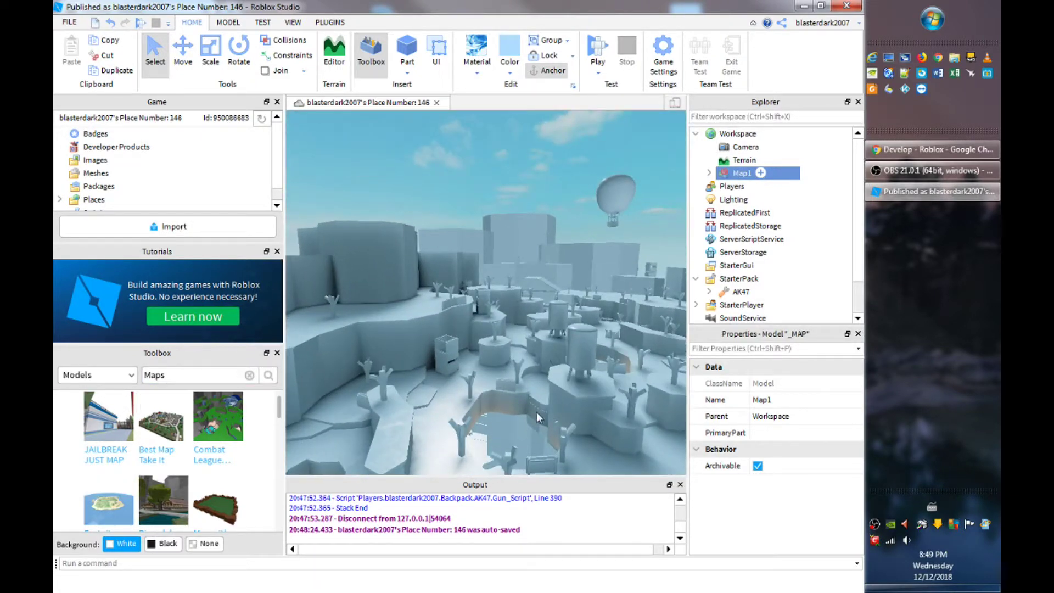
pyautogui.scroll(-3, 565, 377)
pyautogui.moveTo(564, 378); pyautogui.dragTo(593, 417, button='right')
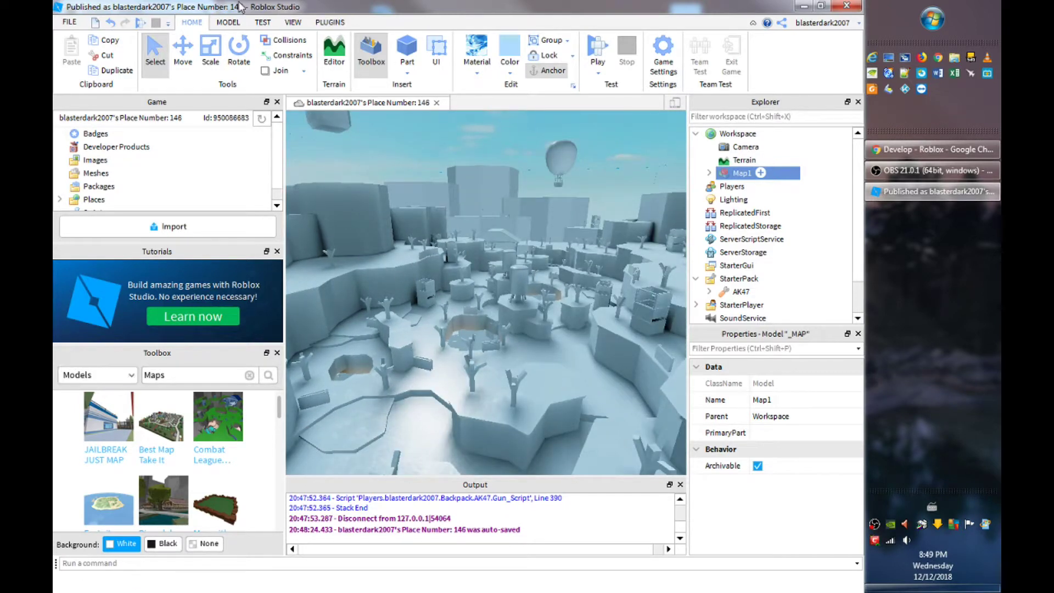
pyautogui.click(262, 22)
pyautogui.click(320, 23)
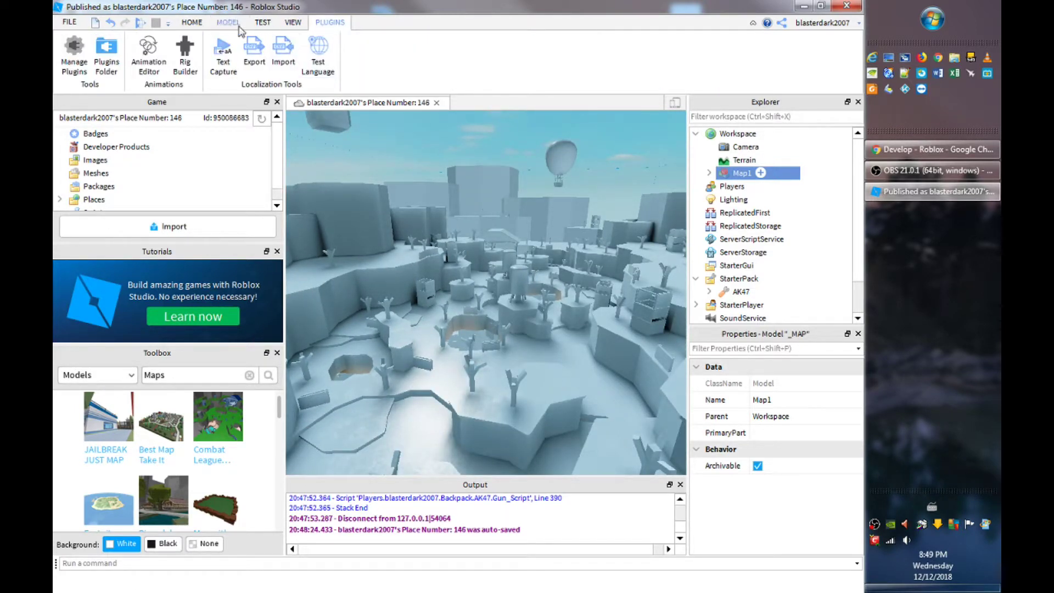
pyautogui.click(93, 375)
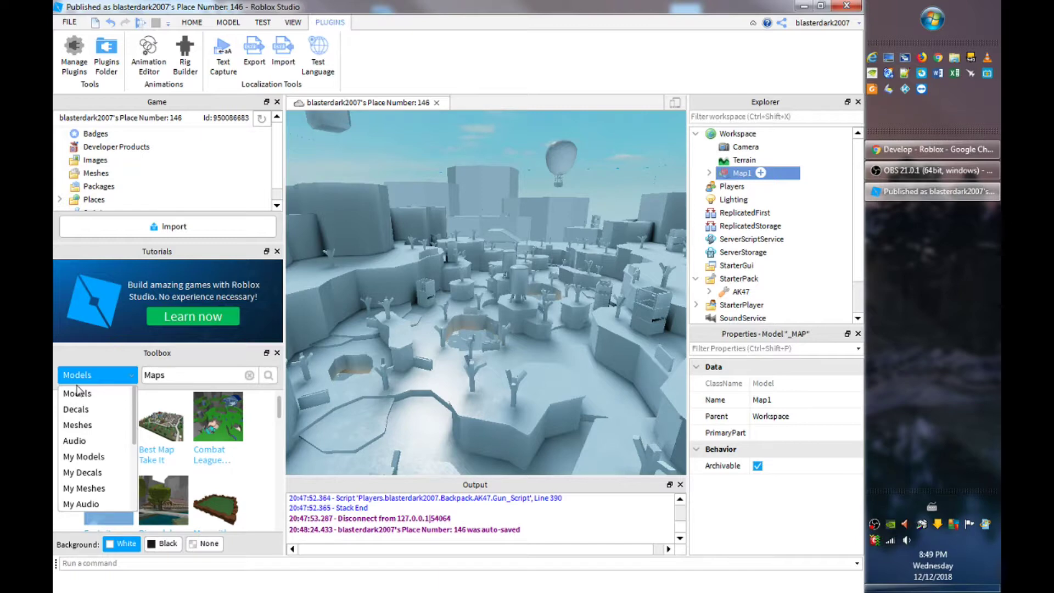
pyautogui.click(78, 392)
pyautogui.press('w')
pyautogui.moveTo(377, 256)
pyautogui.mouseDown(button='right')
pyautogui.moveTo(377, 245)
pyautogui.moveTo(376, 256)
pyautogui.mouseUp(button='right')
pyautogui.press('w')
pyautogui.scroll(-5, 376, 256)
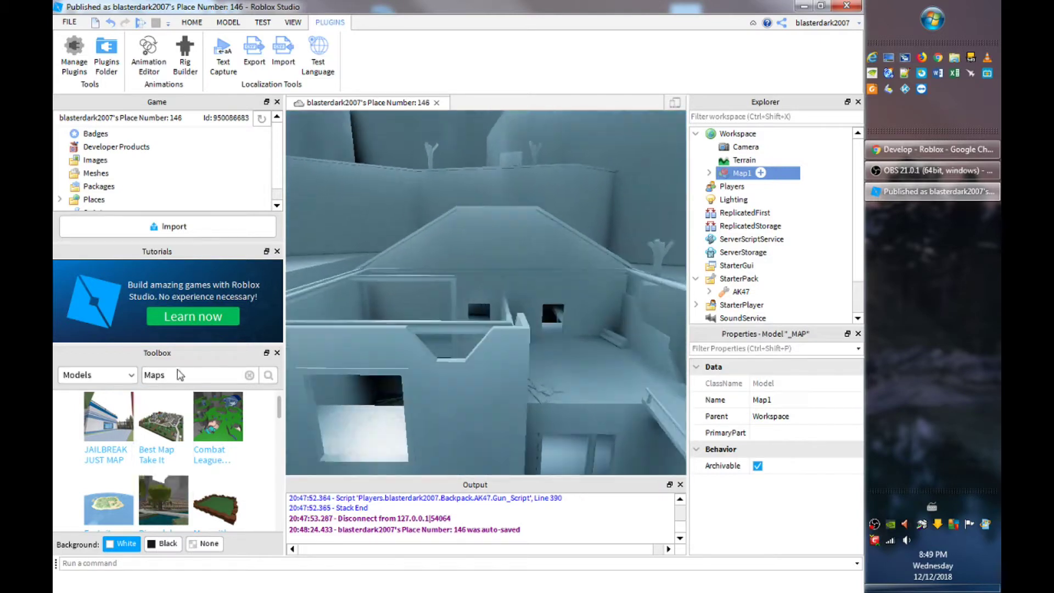
# Step: Search the Toolbox models for "Cash Leaderboard" and insert the first Cash / Money script into the Workspace
pyautogui.click(249, 376)
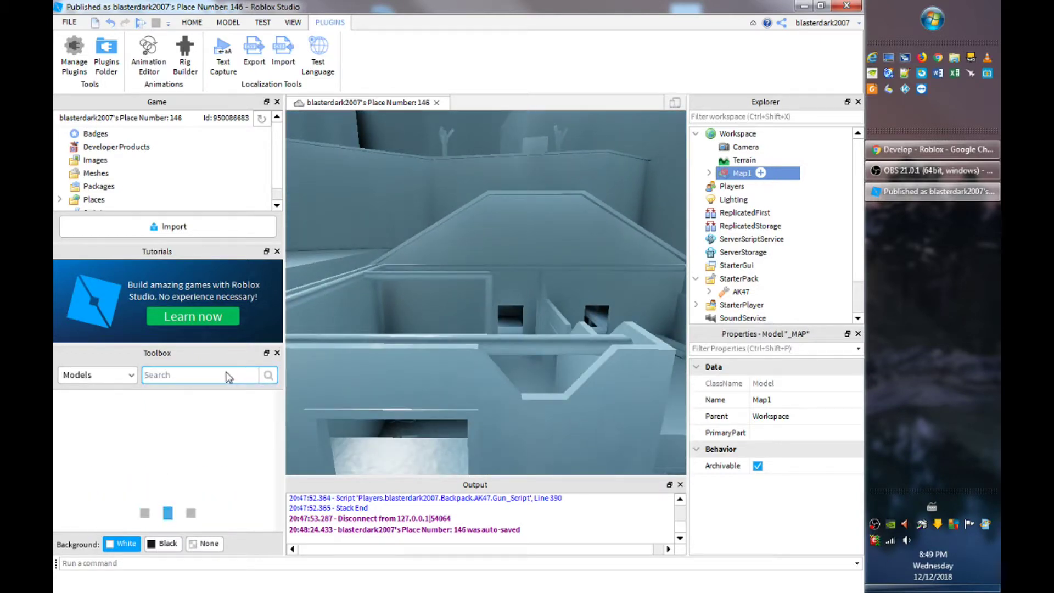
pyautogui.write('Cash Leaderb')
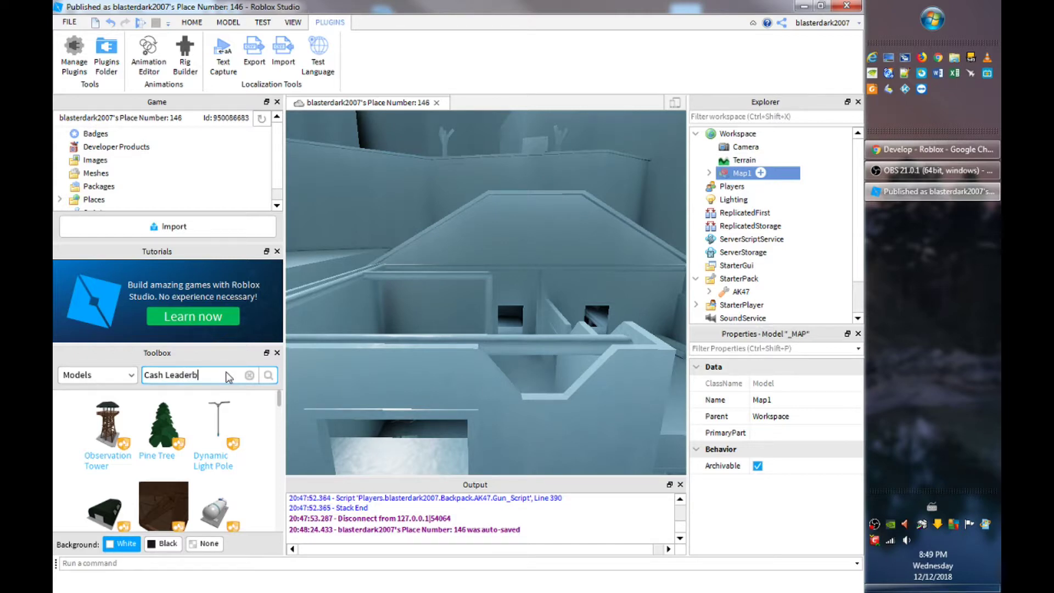
pyautogui.write('oard')
pyautogui.press('Return')
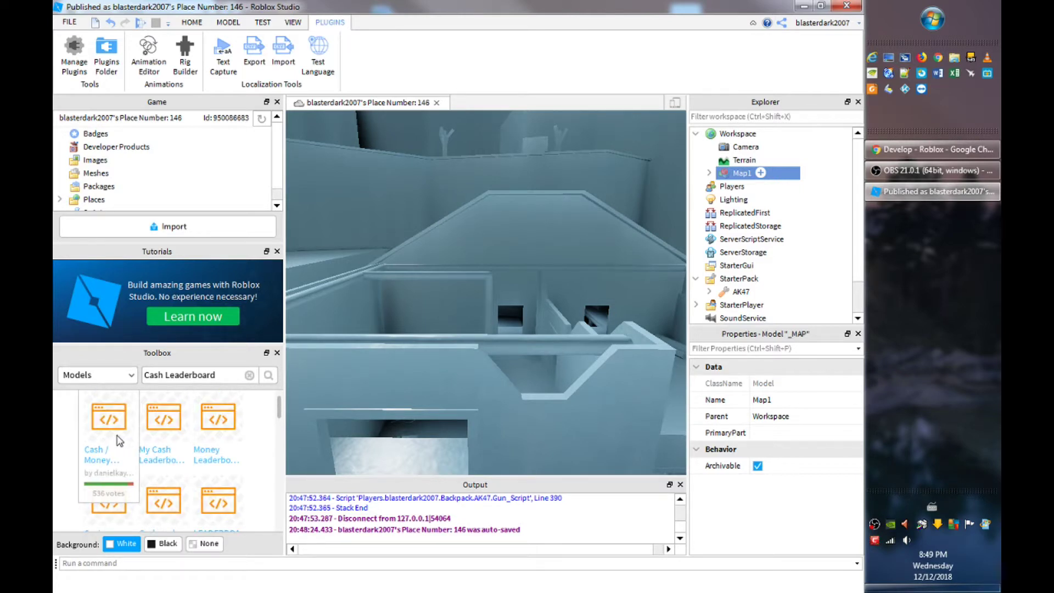
pyautogui.click(118, 441)
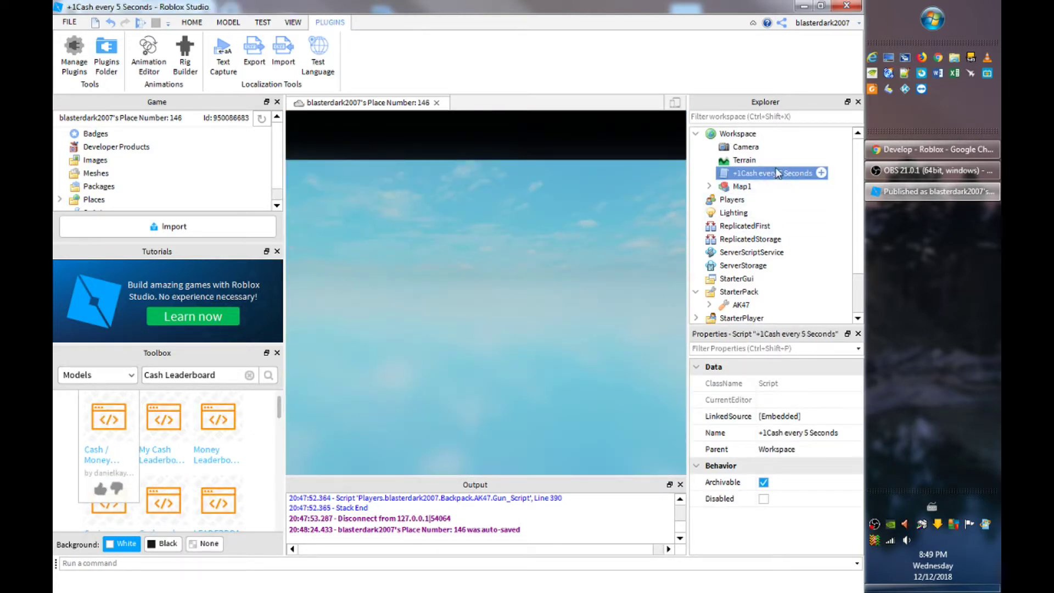
# Step: Open the "+1Cash every 5 Seconds" script and review its leaderstats and cash-giving code
pyautogui.doubleClick(777, 174)
pyautogui.rightClick(486, 429)
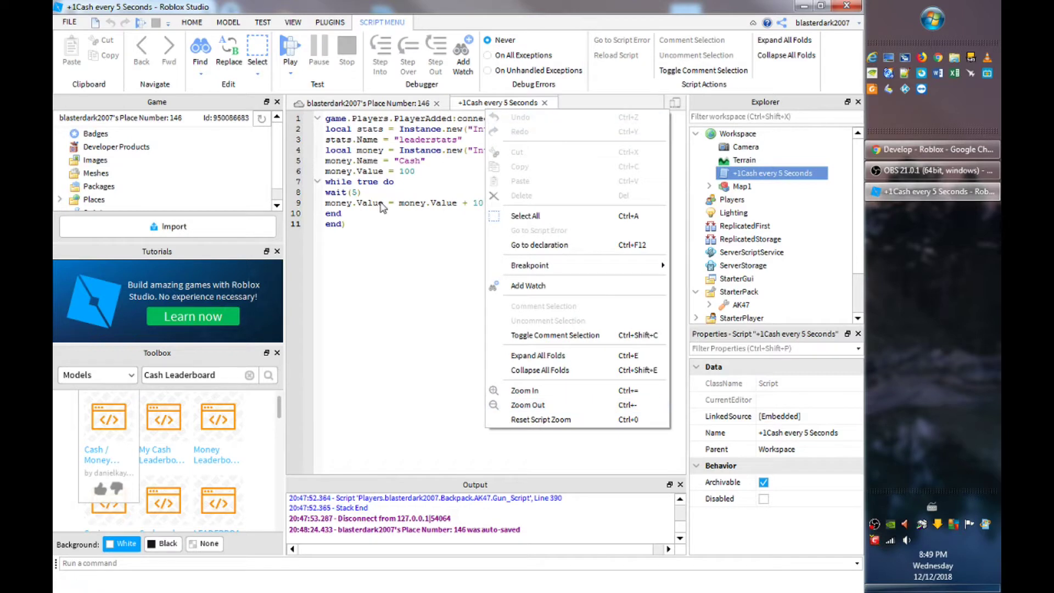
pyautogui.click(420, 271)
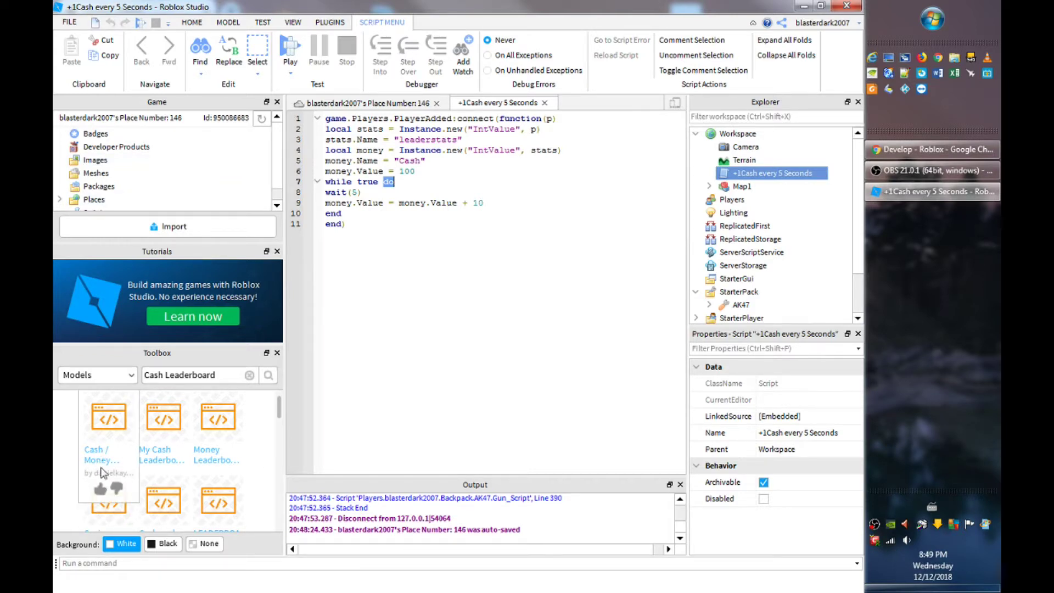
# Step: Return to the place's 3D view and start a play test with the cash leaderboard script
pyautogui.click(367, 102)
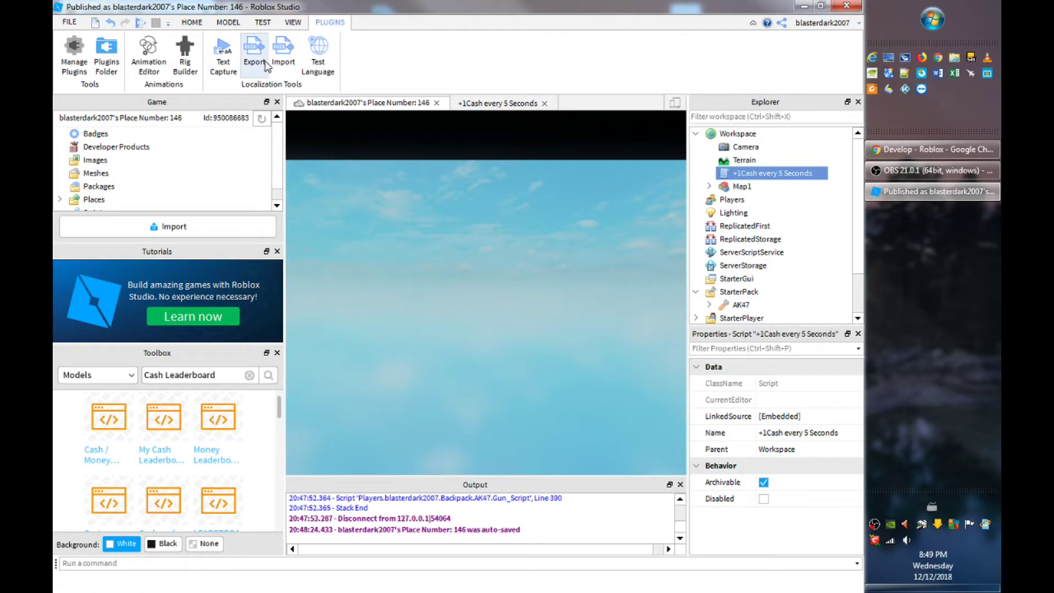
pyautogui.click(263, 25)
pyautogui.click(84, 49)
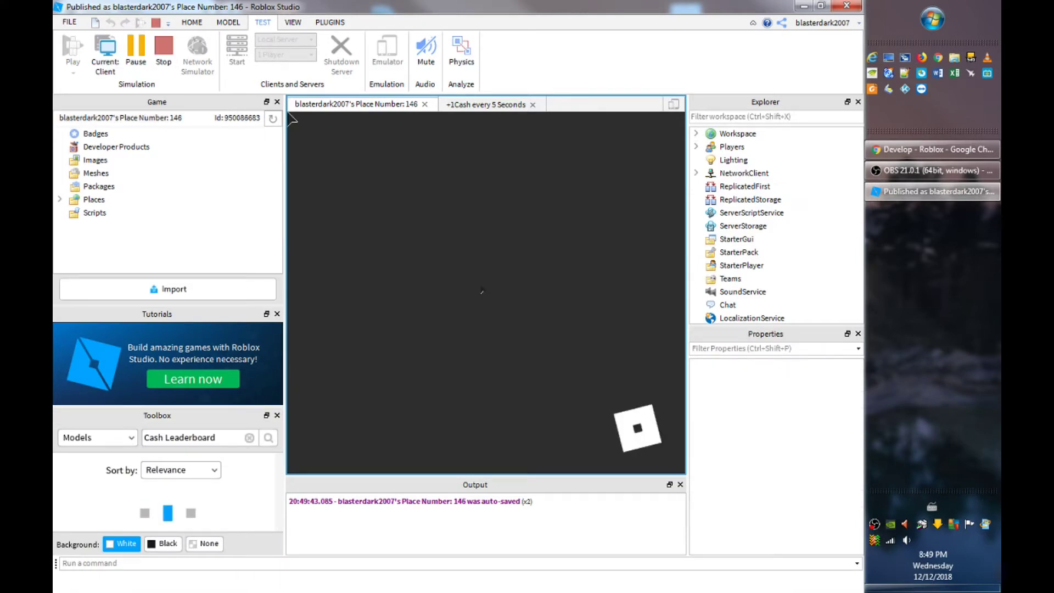
# Step: Run and jump the avatar across the ice map to check that the leaderboard's Cash value increases during the play test
pyautogui.press('w')
pyautogui.moveTo(481, 285); pyautogui.dragTo(495, 282, button='right')
pyautogui.press('s')
pyautogui.press('d')
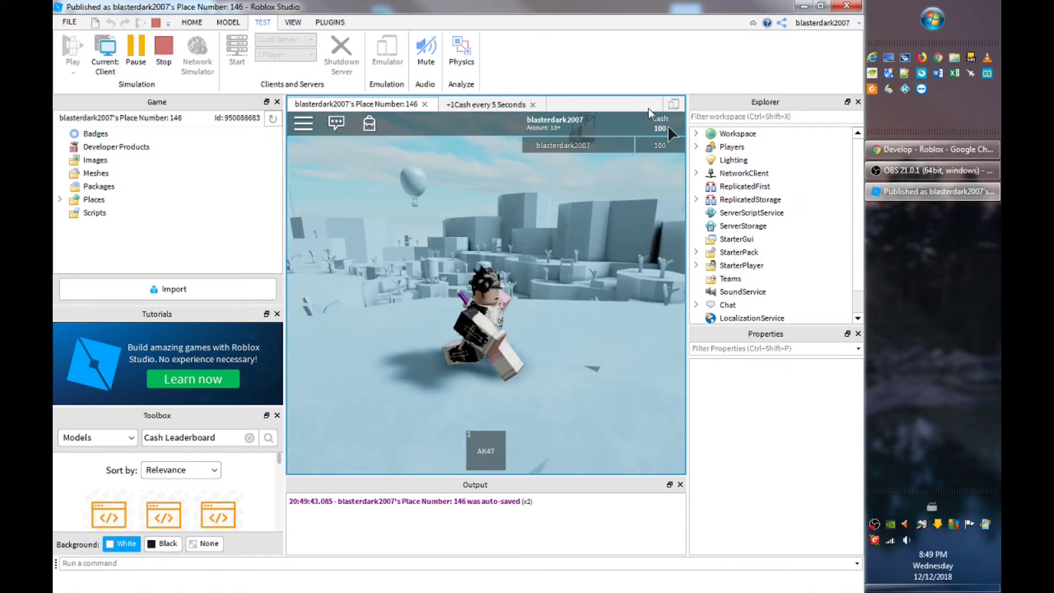
pyautogui.press('s')
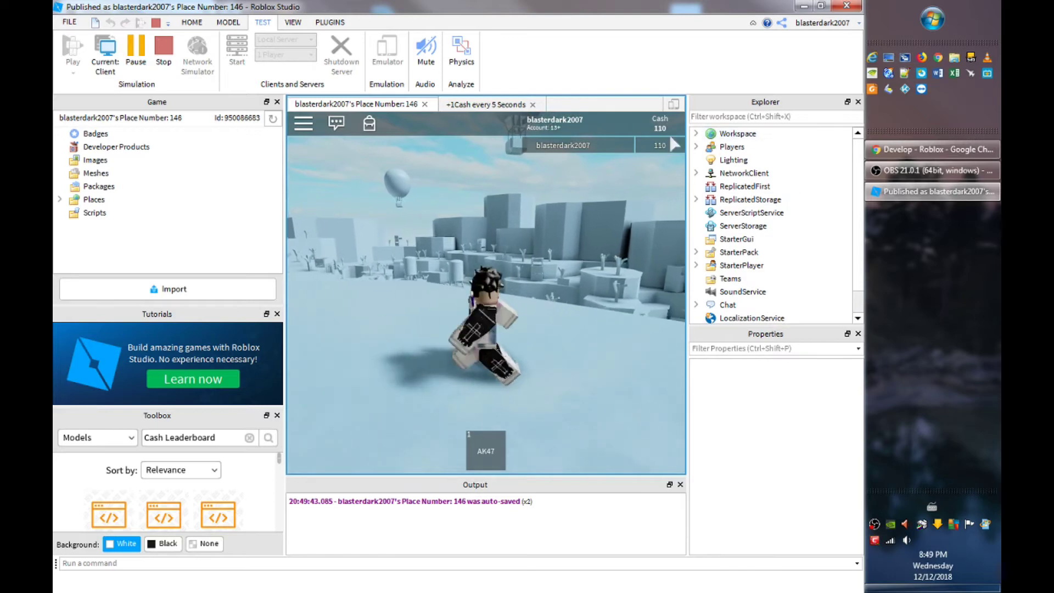
pyautogui.press('w')
pyautogui.press('space')
pyautogui.moveTo(610, 325); pyautogui.dragTo(607, 328, button='right')
pyautogui.press('w')
pyautogui.press('space')
pyautogui.press('w')
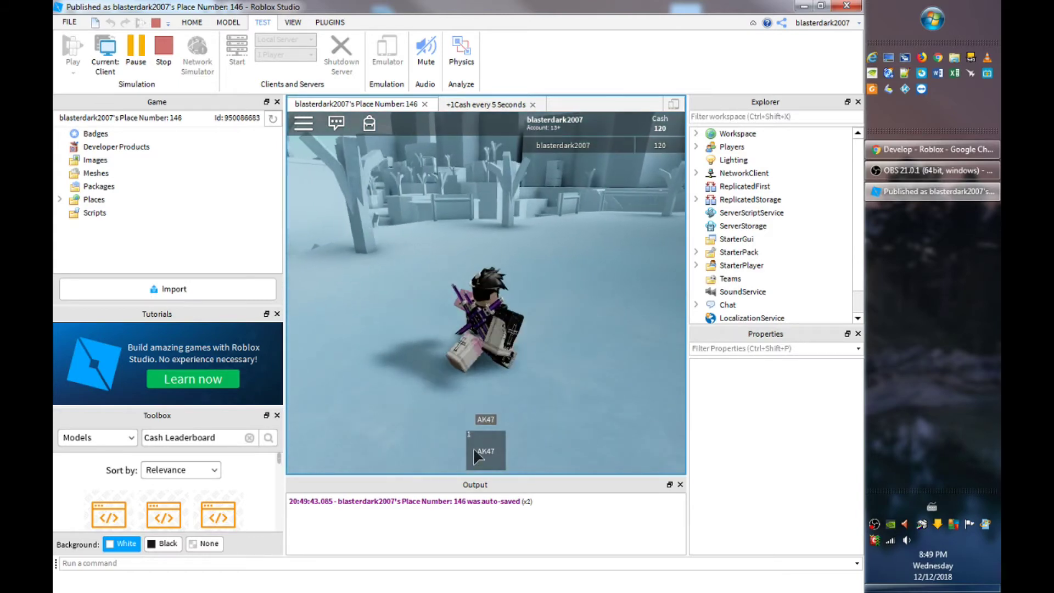
# Step: Equip the AK47, test-fire it in the ice map, and put the weapon away
pyautogui.press('d')
pyautogui.click(501, 465)
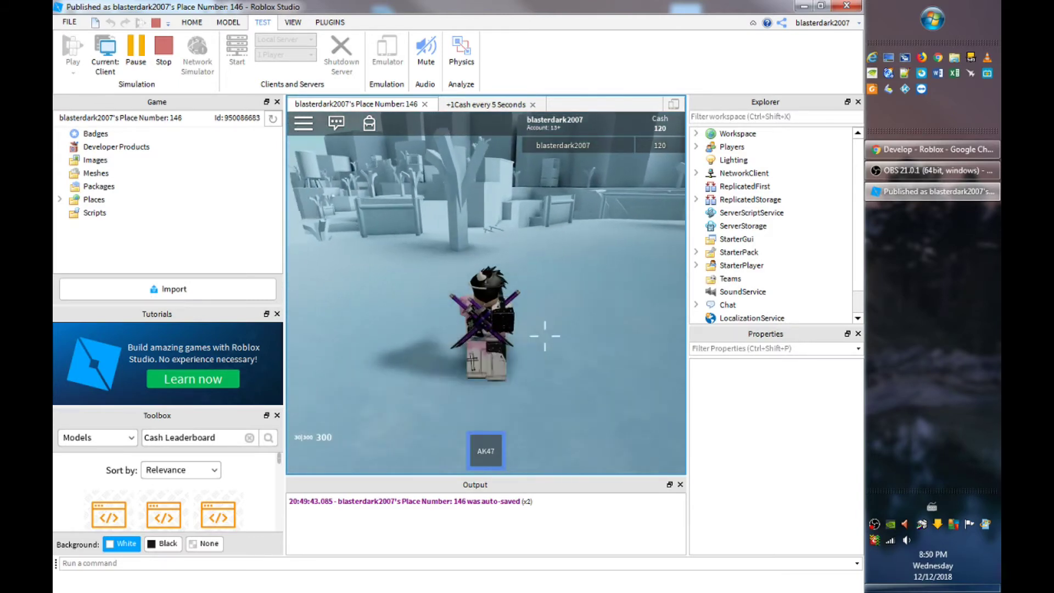
pyautogui.press('w')
pyautogui.click(486, 294)
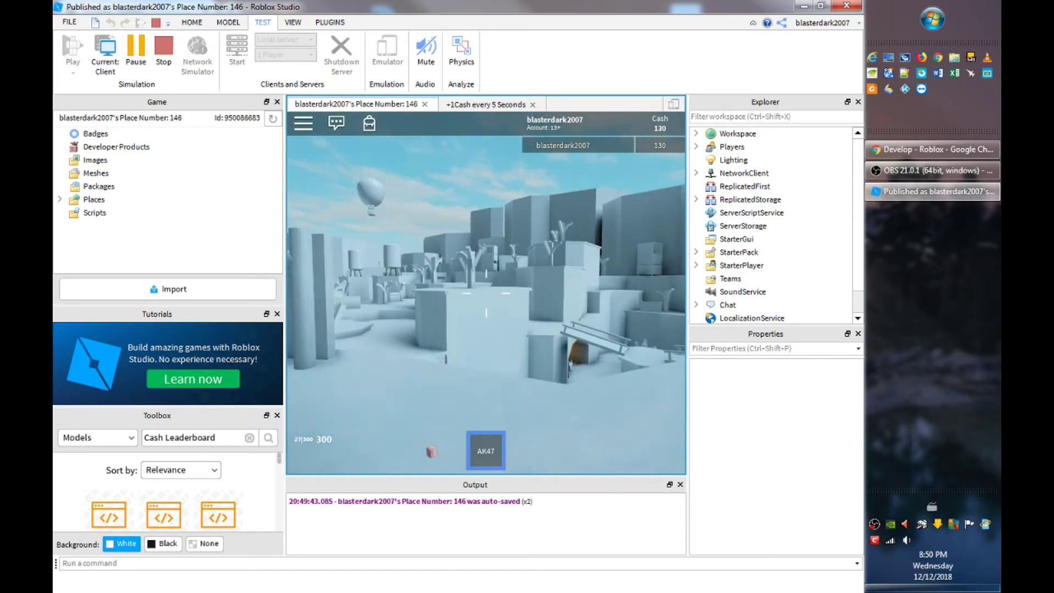
pyautogui.scroll(-3, 486, 293)
pyautogui.press('s')
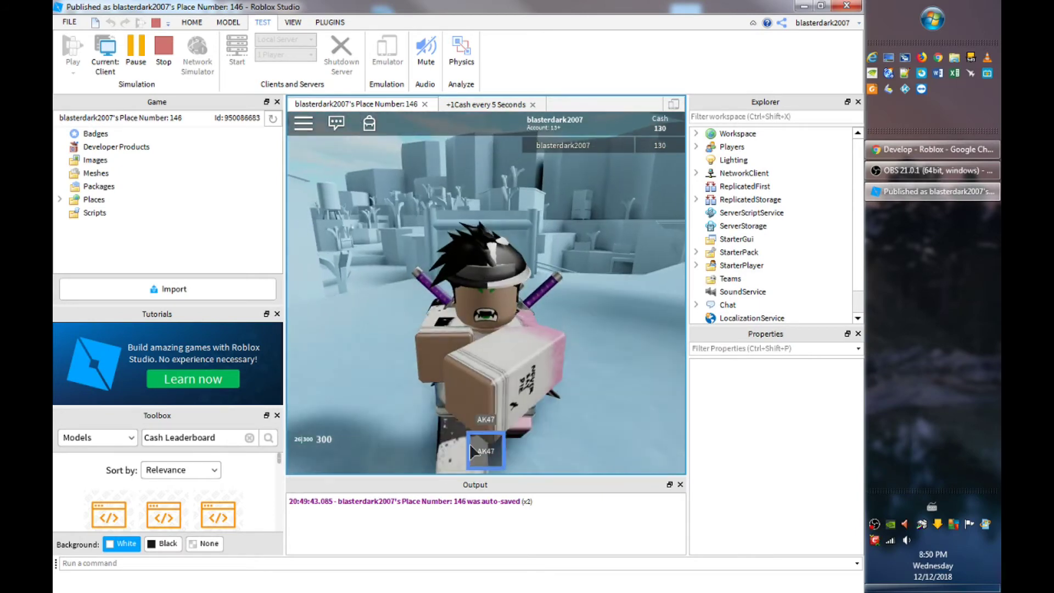
pyautogui.press('d')
pyautogui.click(491, 438)
# Step: Walk the avatar past the trees and jump up onto the sloped ice structure to examine the map
pyautogui.moveTo(543, 379); pyautogui.dragTo(543, 379, button='right')
pyautogui.scroll(-3, 543, 378)
pyautogui.press('w')
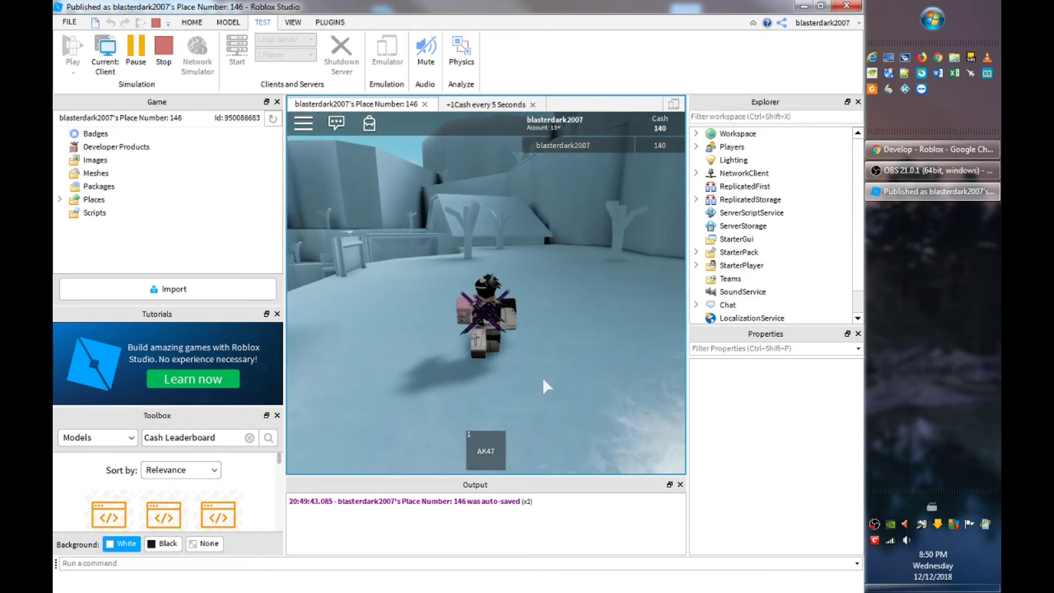
pyautogui.scroll(1, 542, 378)
pyautogui.press('w')
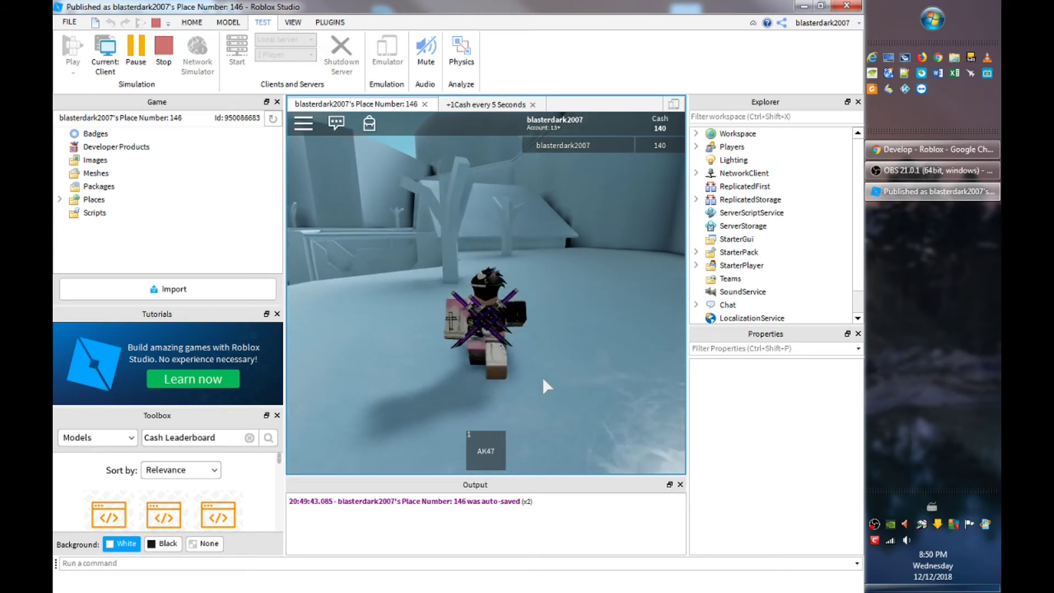
pyautogui.press('w')
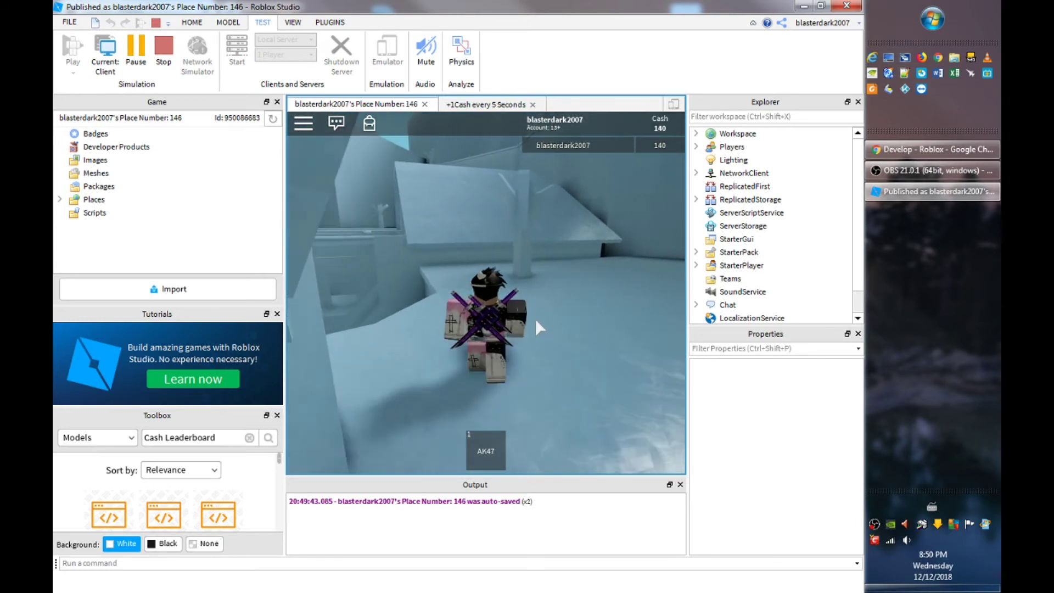
pyautogui.press('w')
pyautogui.press('space')
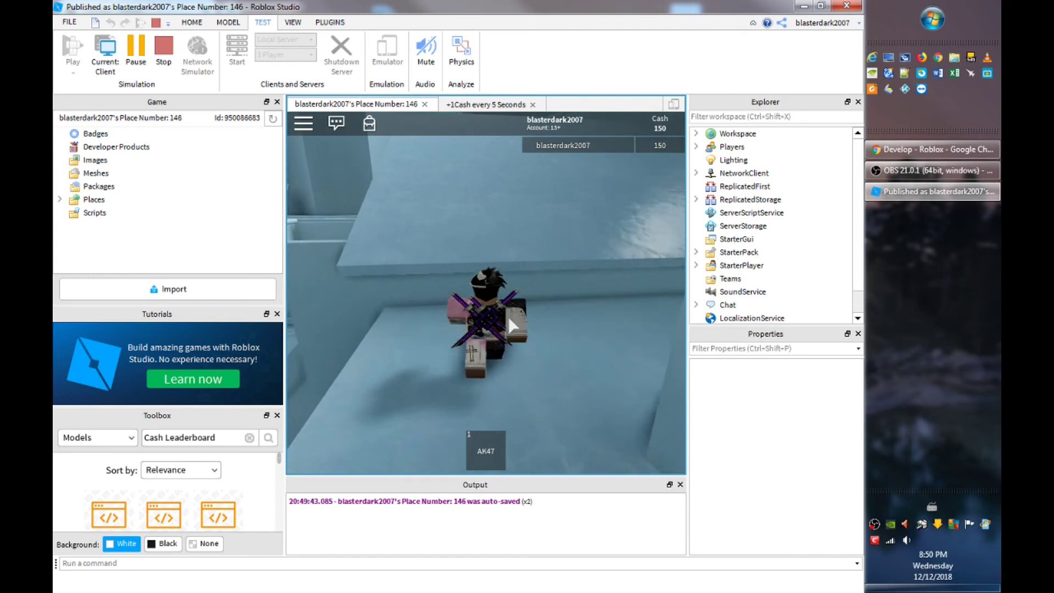
pyautogui.press('w')
pyautogui.press('d')
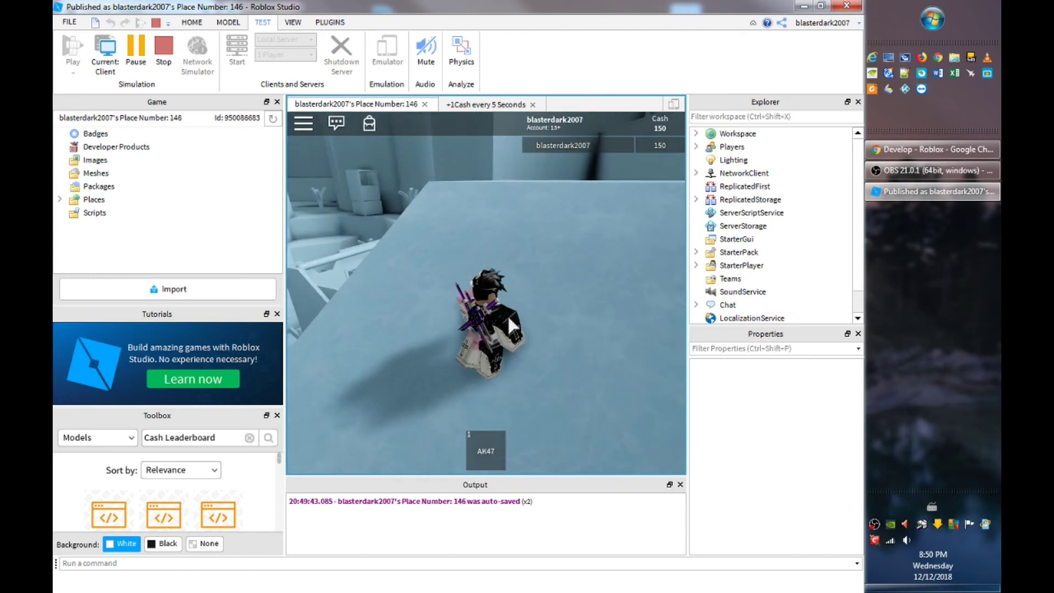
pyautogui.press('w')
pyautogui.moveTo(509, 318); pyautogui.dragTo(508, 318, button='right')
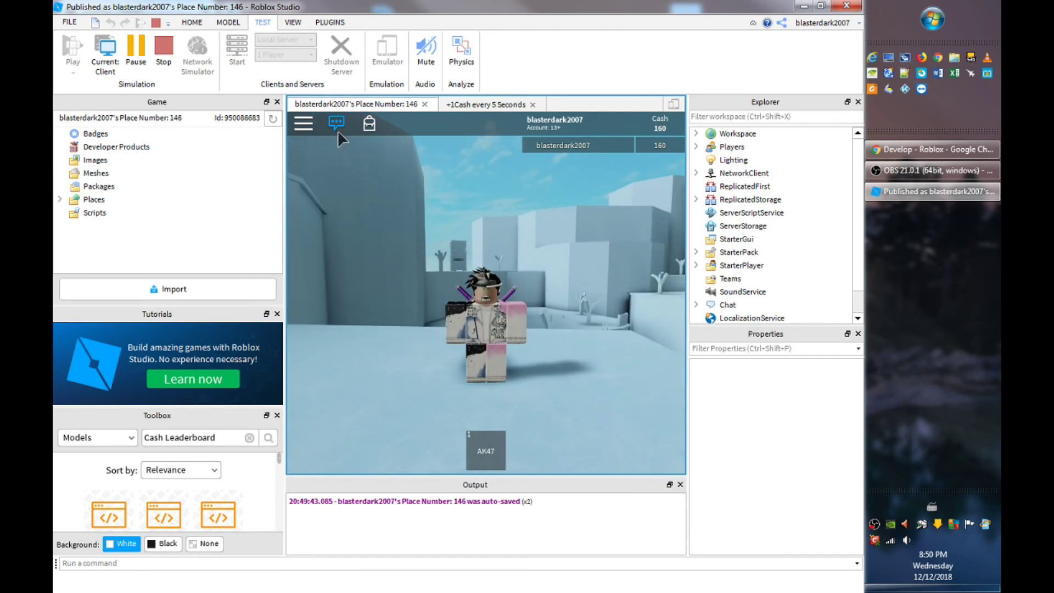